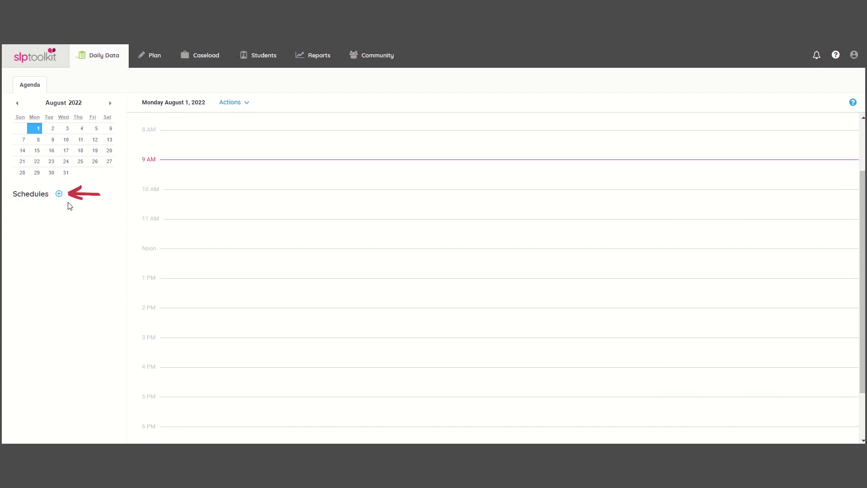
Create a new schedule named '2022-2023 Schedule' with Color By Grade
left_click(60, 194)
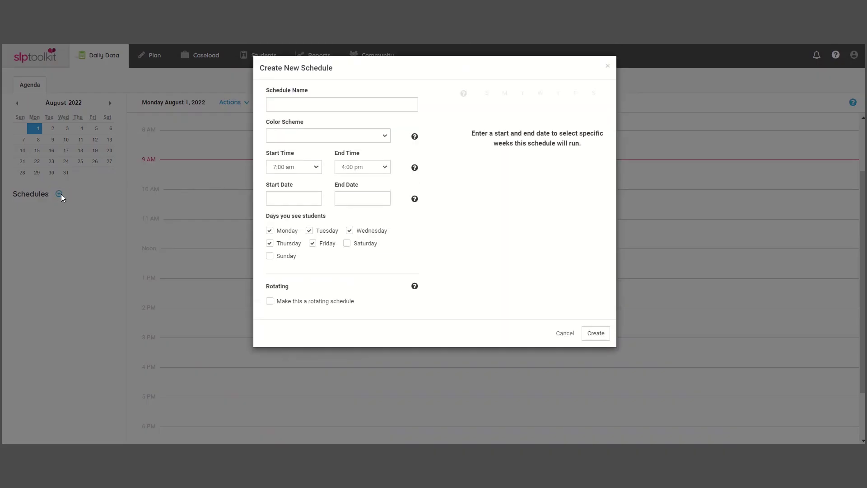
left_click(288, 104)
type("2022")
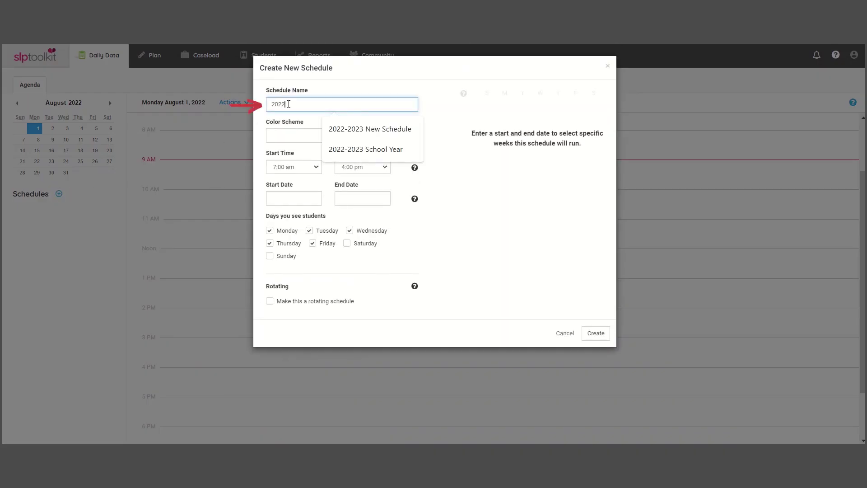
type("-2023 Schedule")
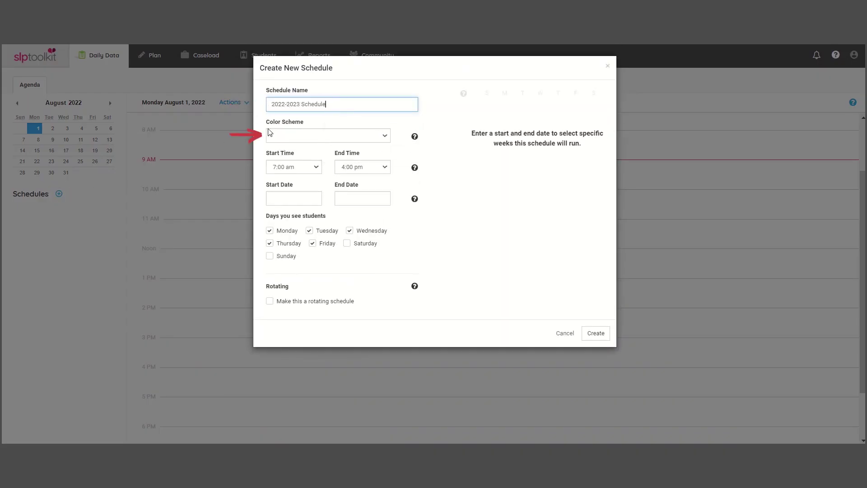
left_click(269, 133)
left_click(273, 152)
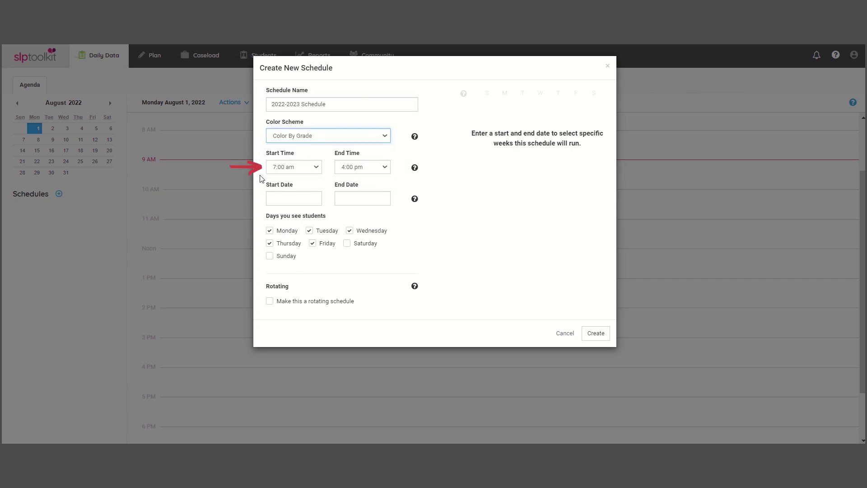
Set the schedule to run from Aug 1, 2022 to May 25, 2023
left_click(276, 203)
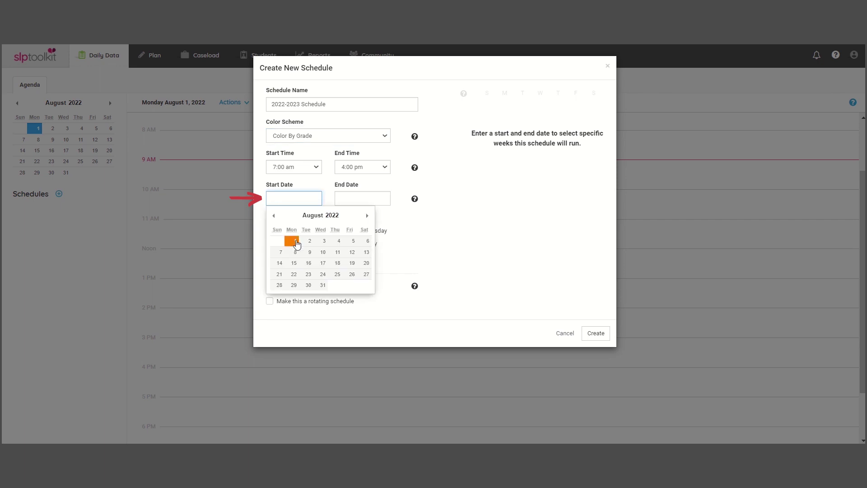
left_click(295, 240)
left_click(340, 197)
left_click(382, 215)
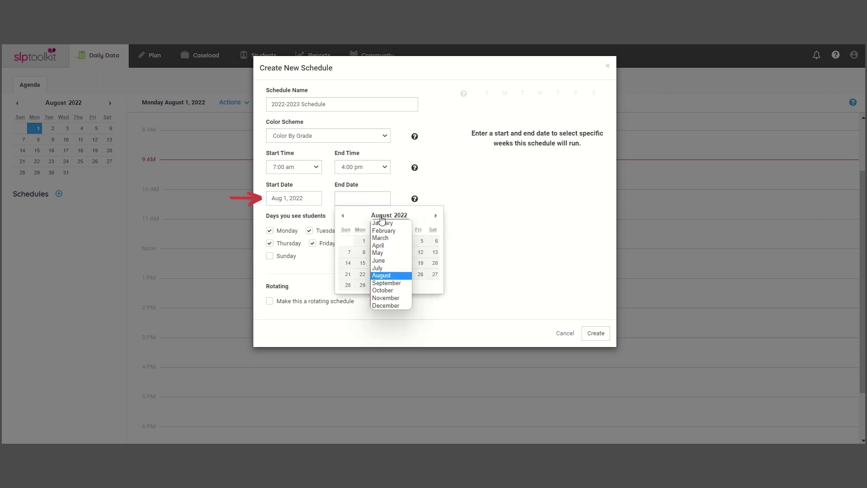
left_click(384, 252)
left_click(396, 215)
left_click(397, 306)
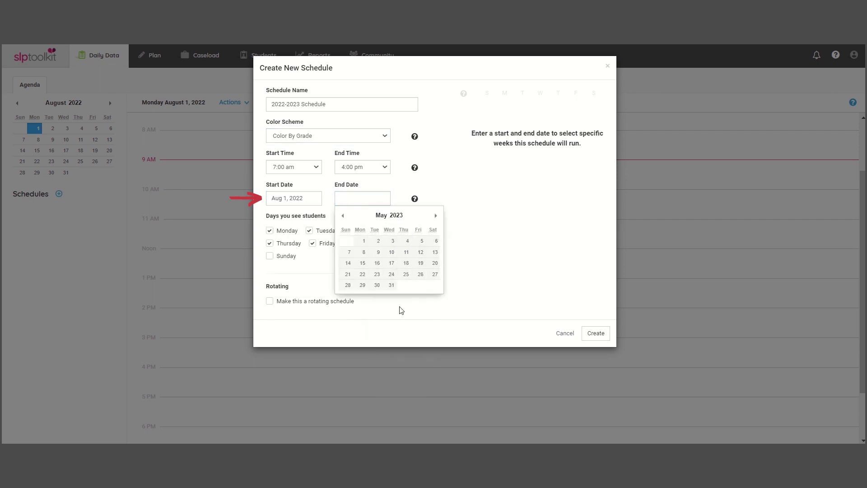
left_click(405, 274)
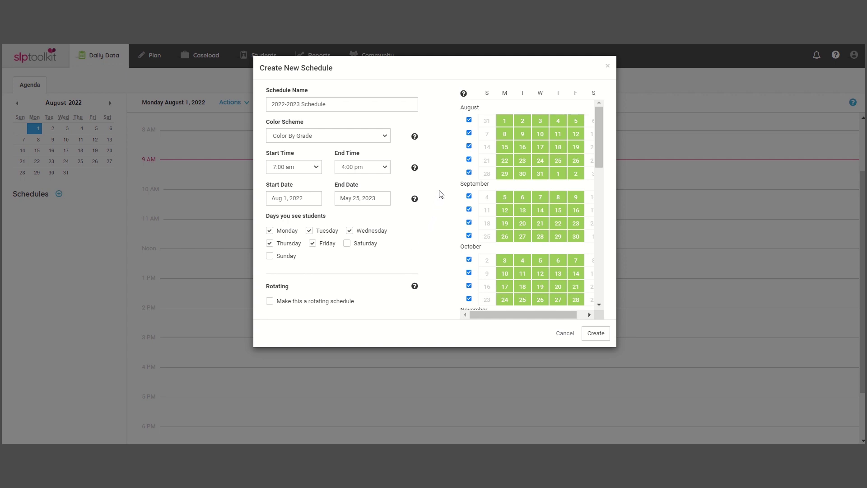
left_click(469, 132)
left_click(470, 159)
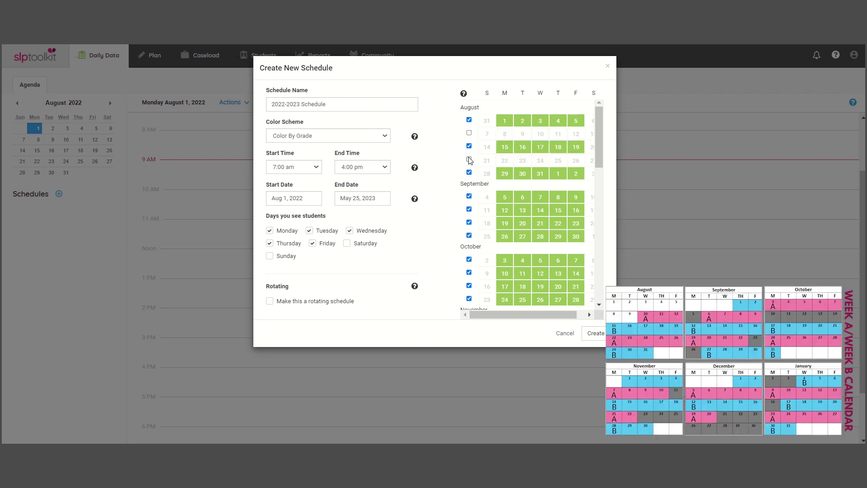
left_click(470, 134)
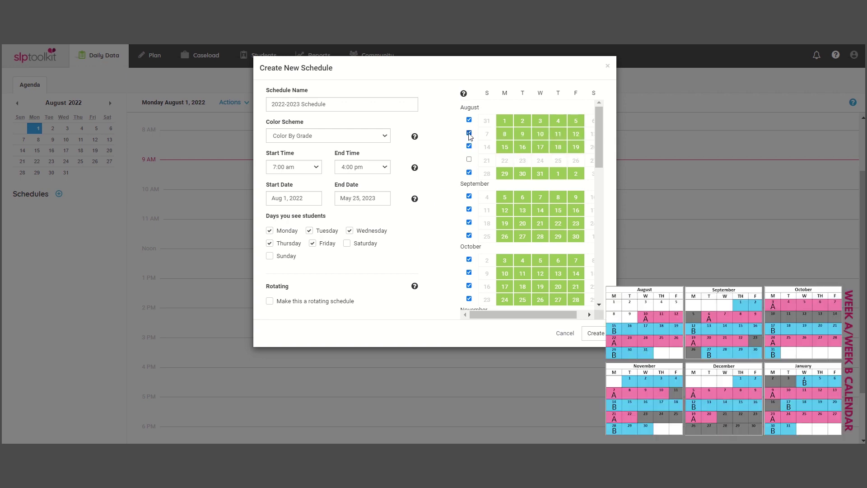
left_click(469, 222)
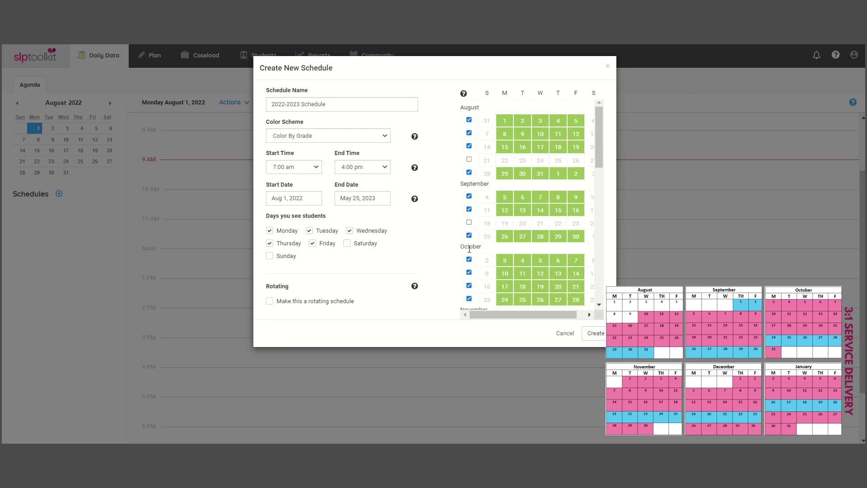
left_click(469, 286)
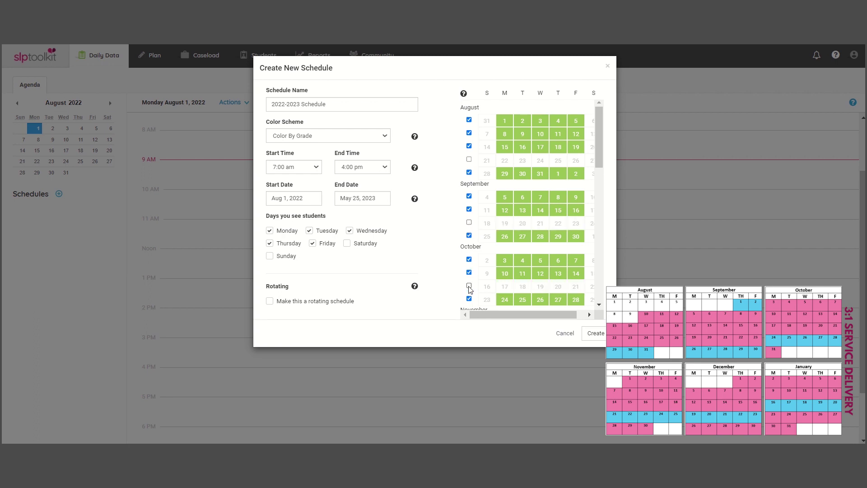
left_click(469, 286)
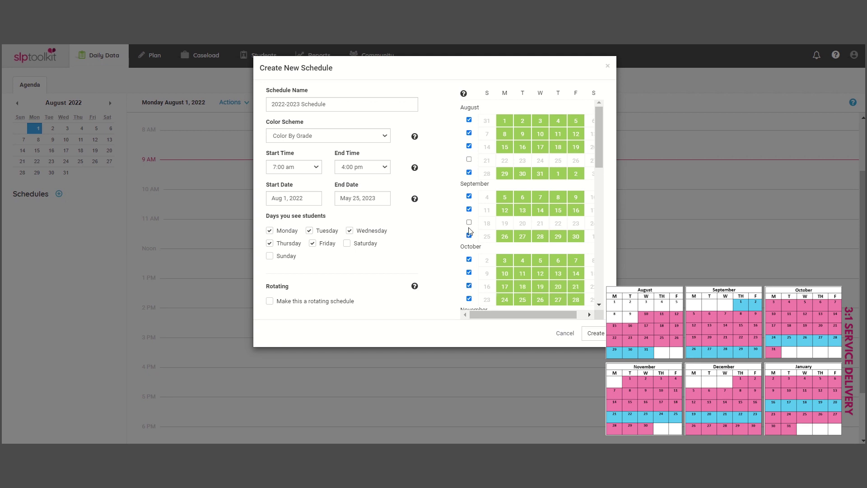
left_click(469, 222)
left_click(470, 159)
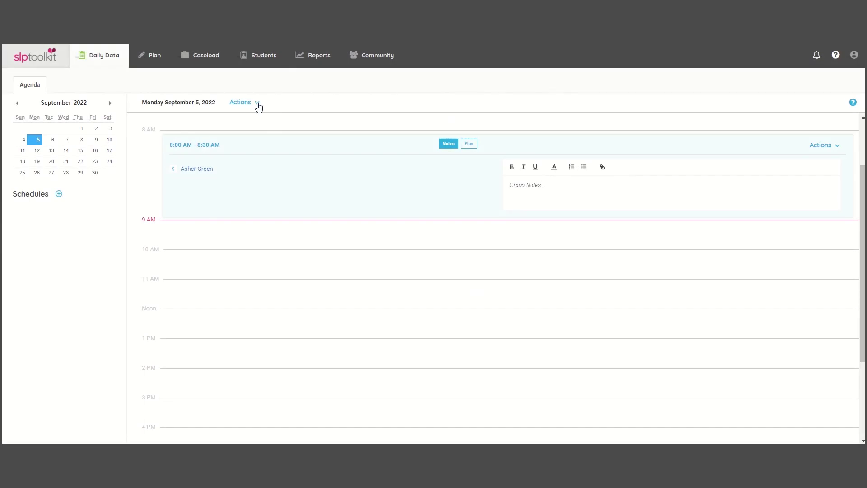
Mark all students absent for Sept 5 with the Other reason 'Labor Day - No School'
left_click(258, 104)
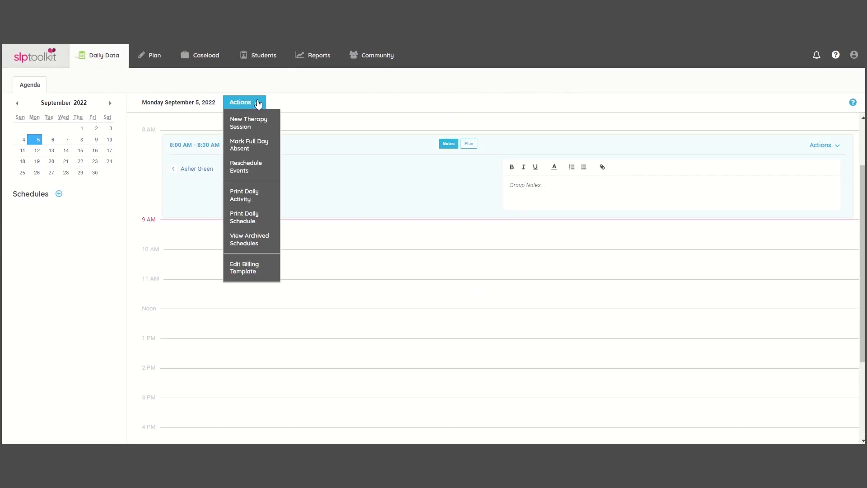
left_click(272, 145)
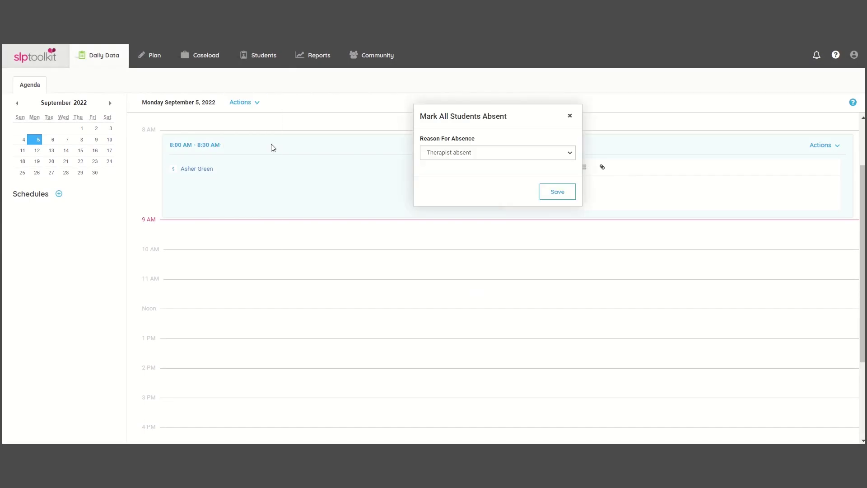
left_click(440, 153)
left_click(459, 241)
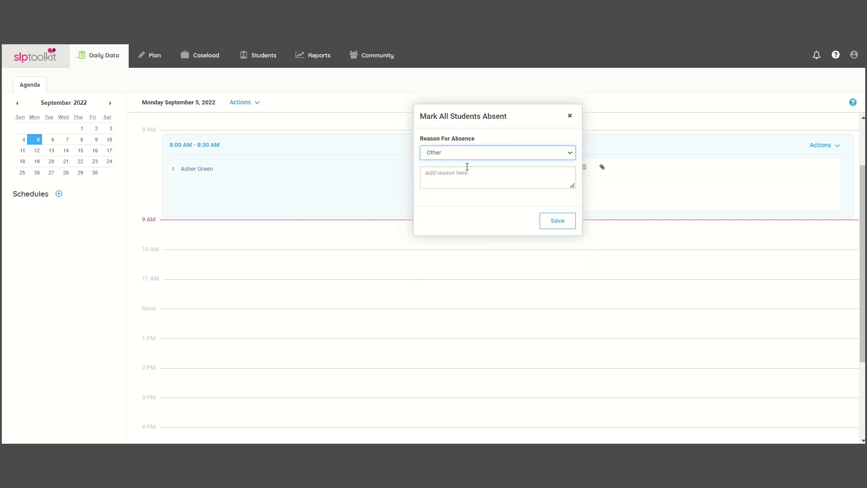
left_click(464, 174)
type("Labor Day - No School")
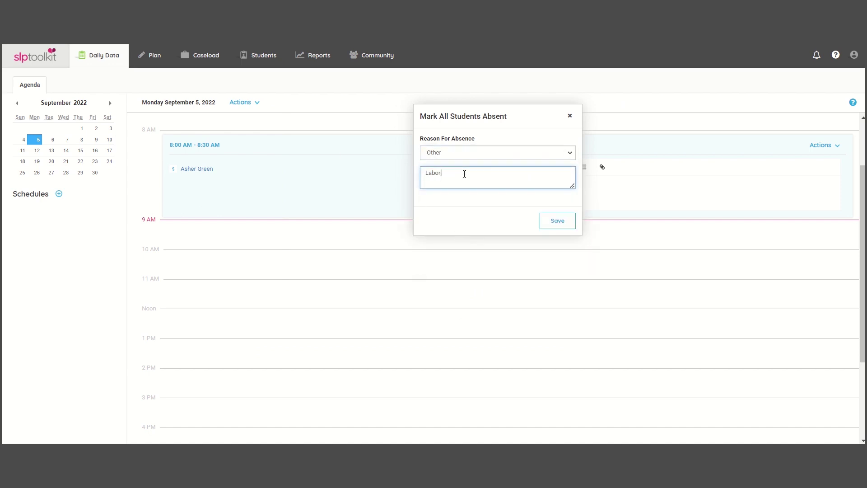
left_click(560, 221)
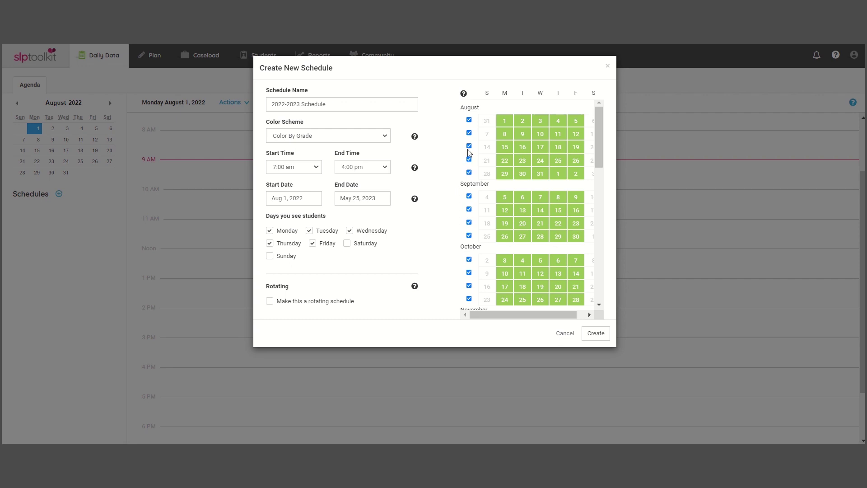
Make the schedule rotating and add a sixth day label
left_click(270, 300)
scroll(270, 303, "down", 3)
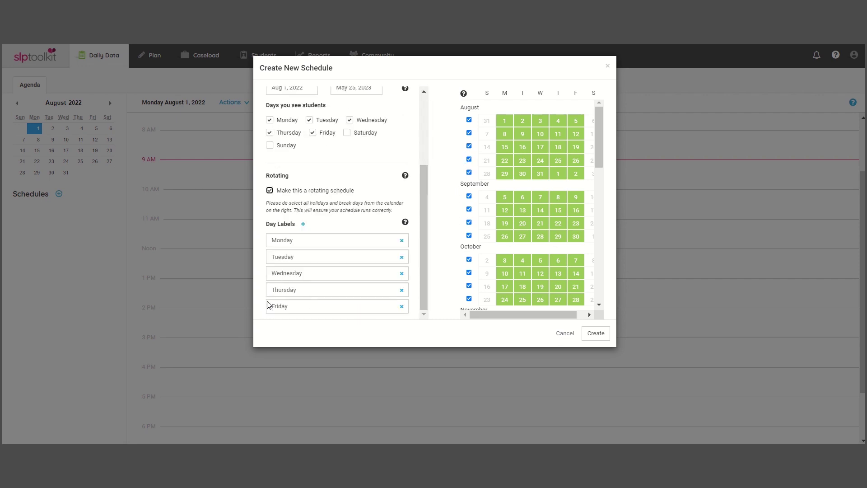
left_click(303, 225)
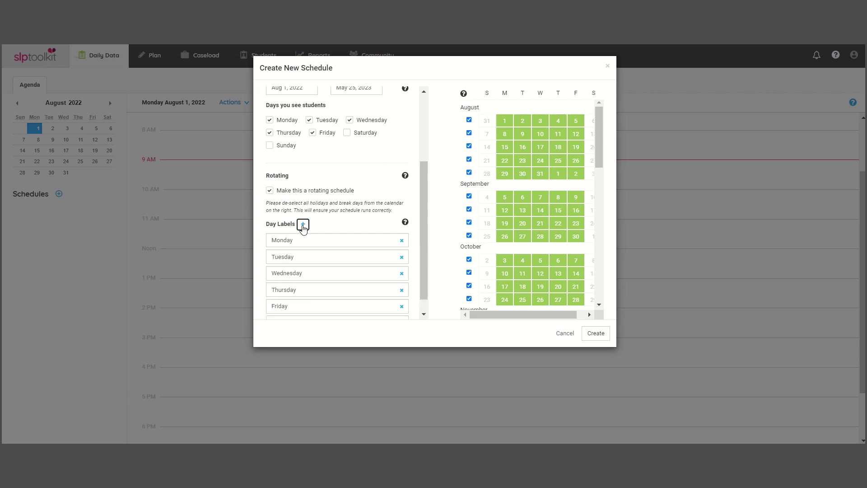
Rename the six day labels to 1, 2, 3, 4, 5 and 6
double_click(304, 223)
type("1")
double_click(303, 237)
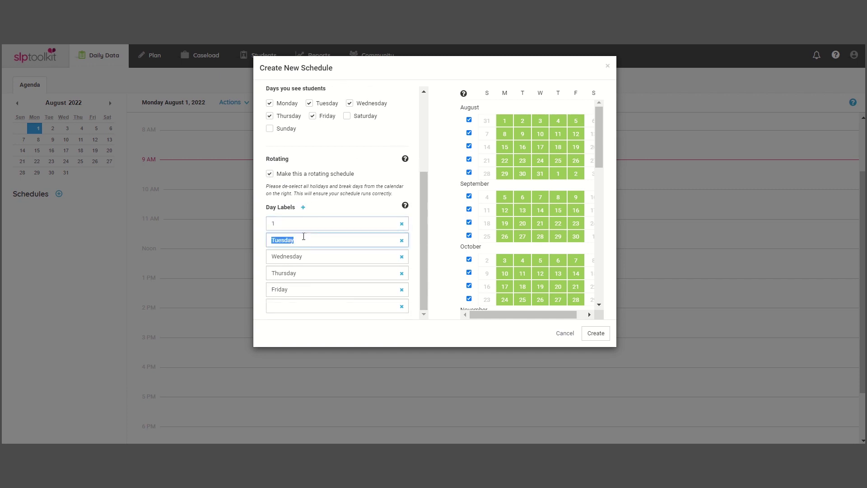
type("2")
double_click(303, 256)
type("3")
double_click(304, 273)
type("4")
double_click(302, 289)
type("5")
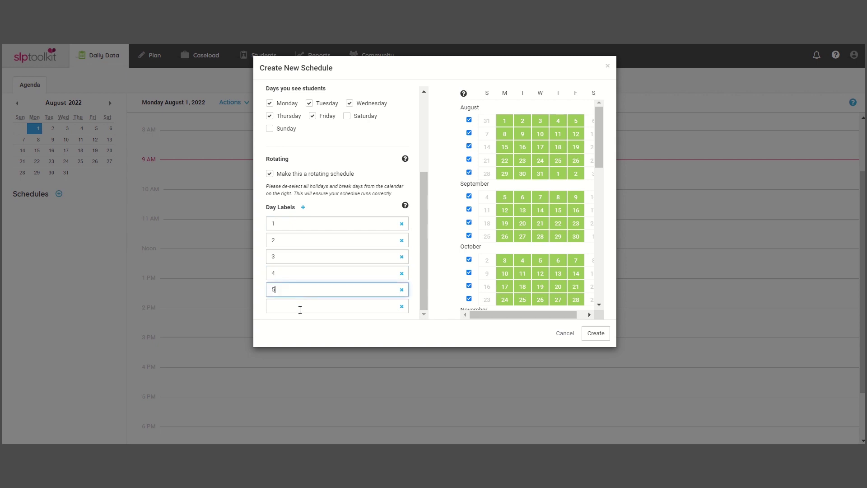
left_click(300, 309)
type("6")
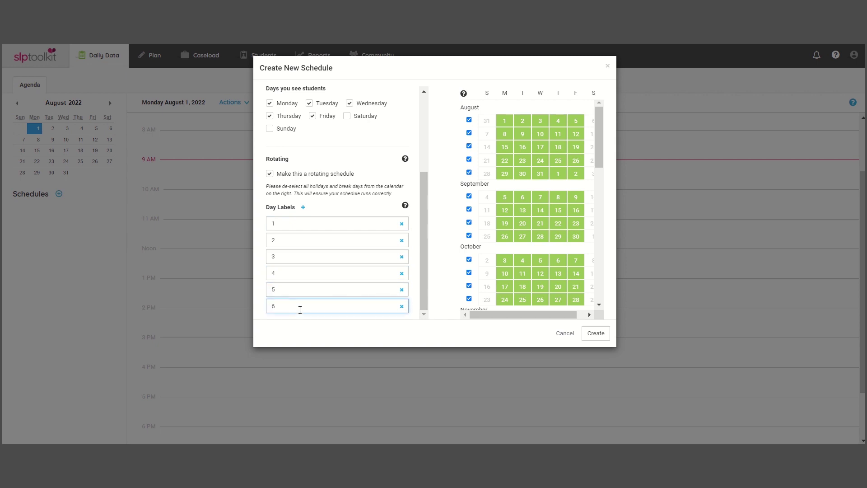
scroll(300, 310, "up", 5)
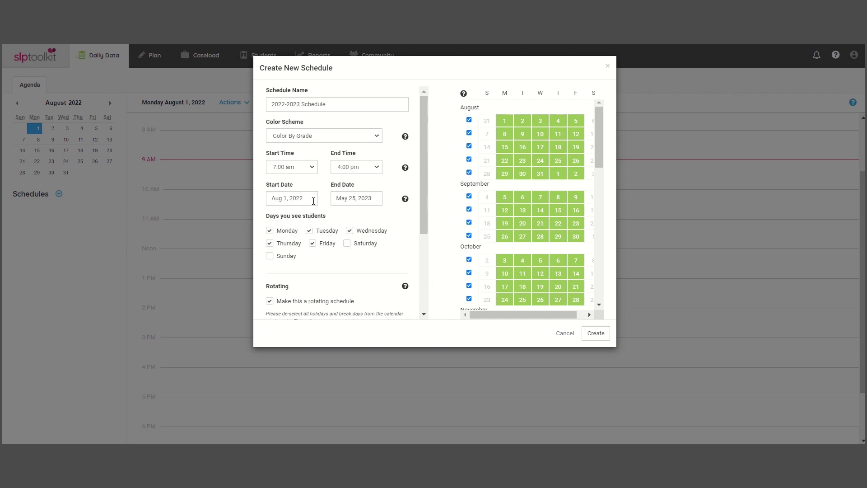
left_click(313, 201)
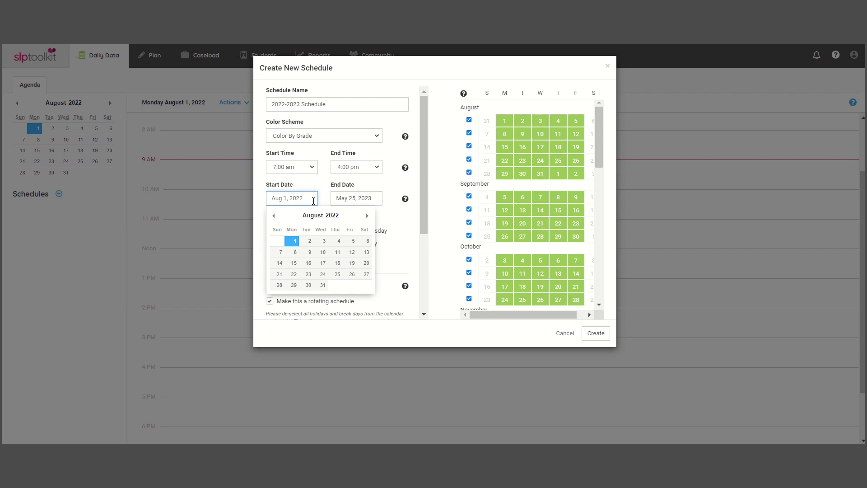
Move the schedule's start date to Aug 10, 2022
left_click(323, 252)
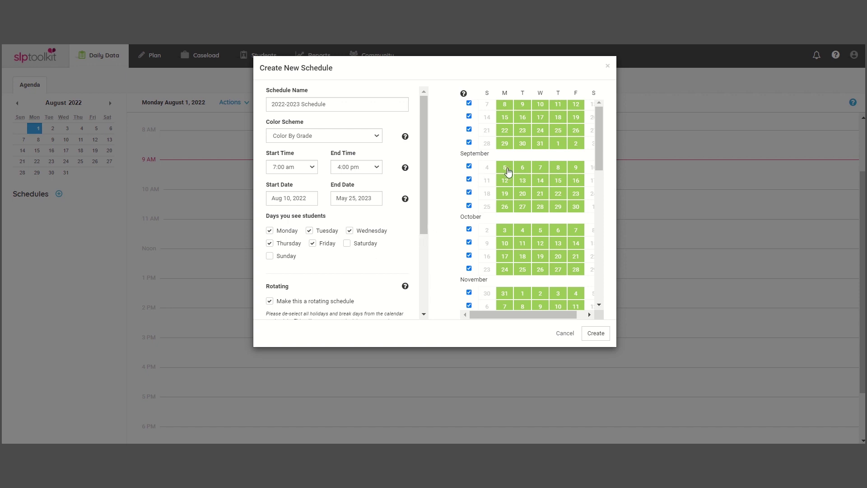
Exclude Sept 5, Nov 11 and the Oct 9 and Oct 16 weeks, drop rotation, and create the schedule
left_click(506, 169)
left_click(470, 242)
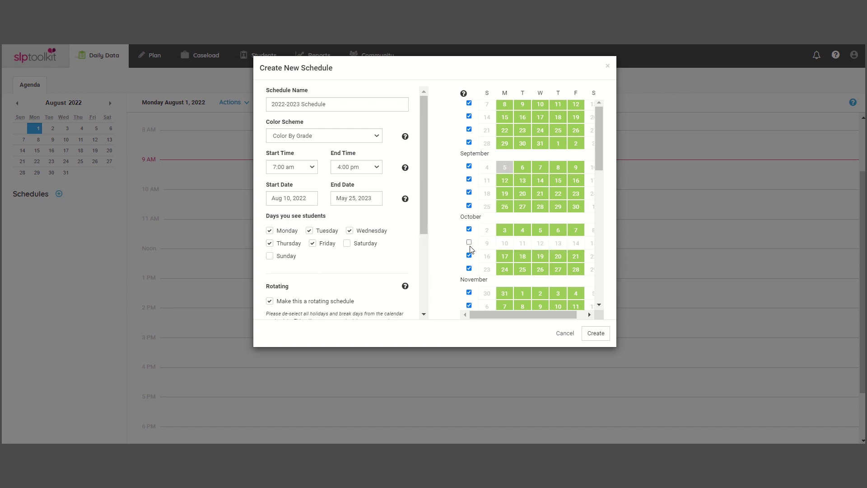
left_click(469, 255)
left_click(573, 307)
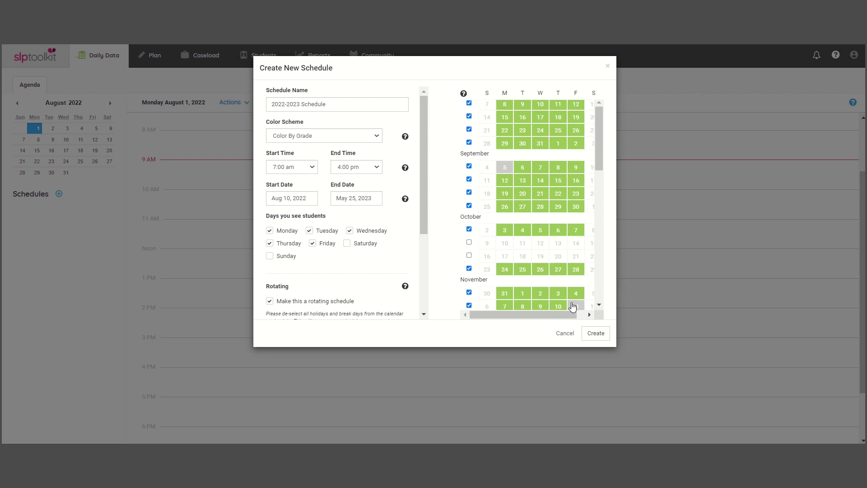
left_click(270, 301)
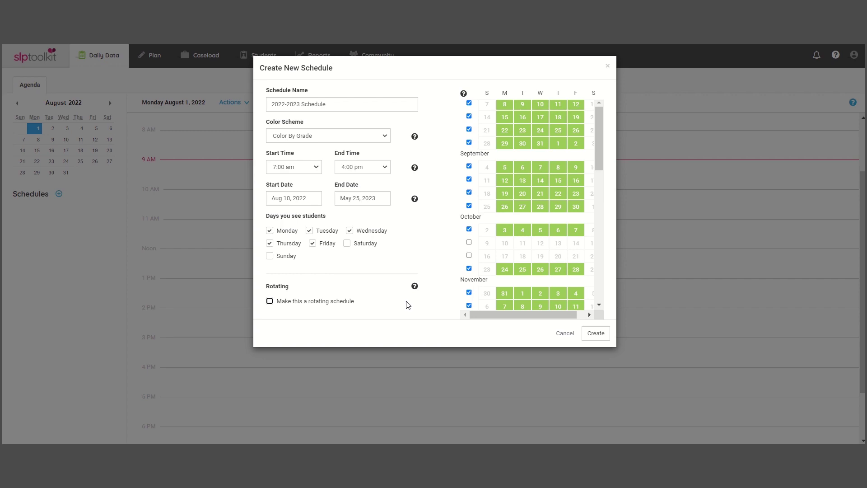
left_click(605, 339)
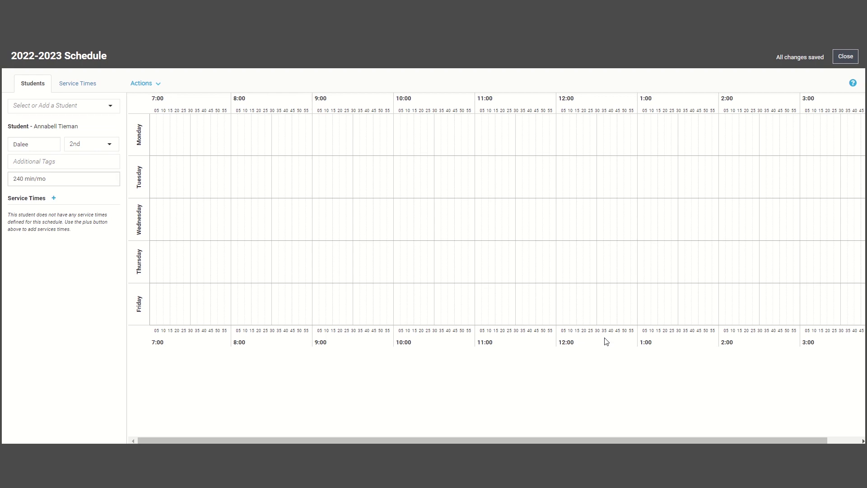
Start choosing or adding a student from the Select or Add a Student dropdown
left_click(27, 108)
Add a new student to the caseload with their teacher and grade 6th
type("Tom Hanks")
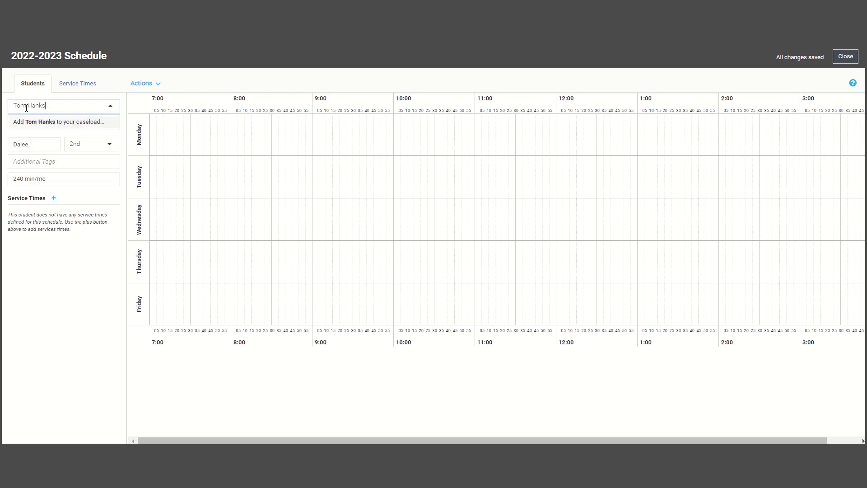
left_click(26, 111)
left_click(29, 144)
type("Colt")
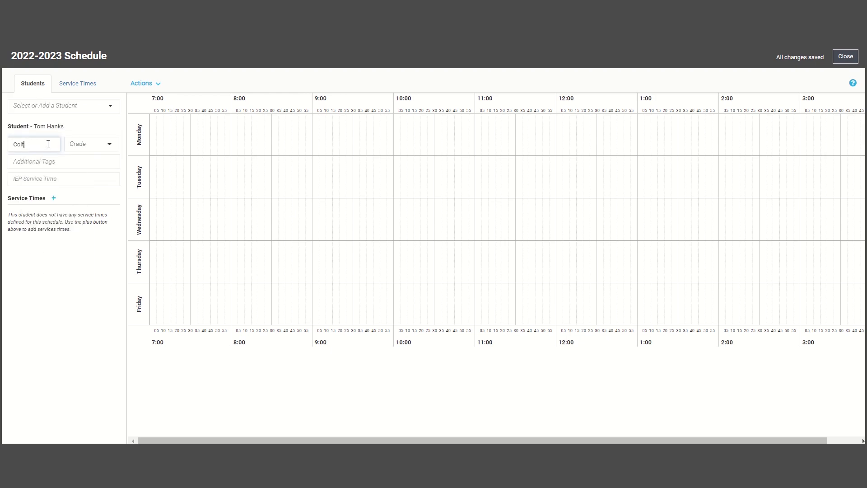
left_click(114, 144)
left_click(89, 235)
Tag the student '1st hr elective' and set the IEP service time to 240 min/mo
left_click(46, 162)
type("1st h")
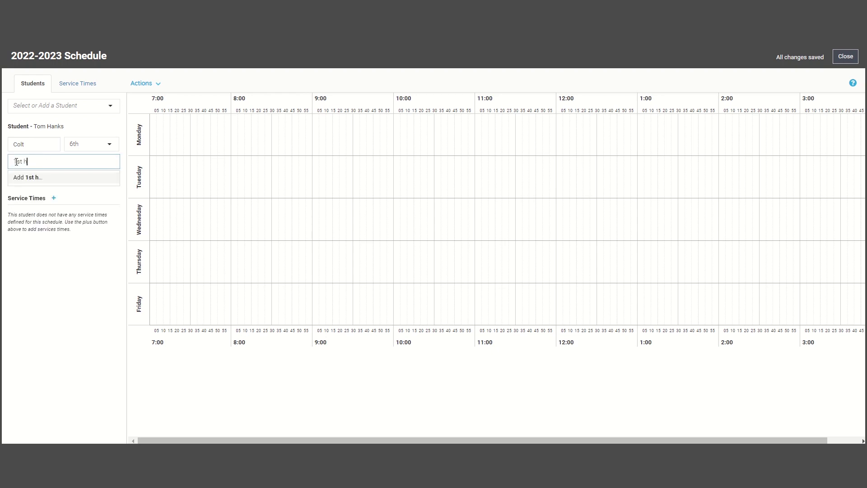
type("r elective")
key("Return")
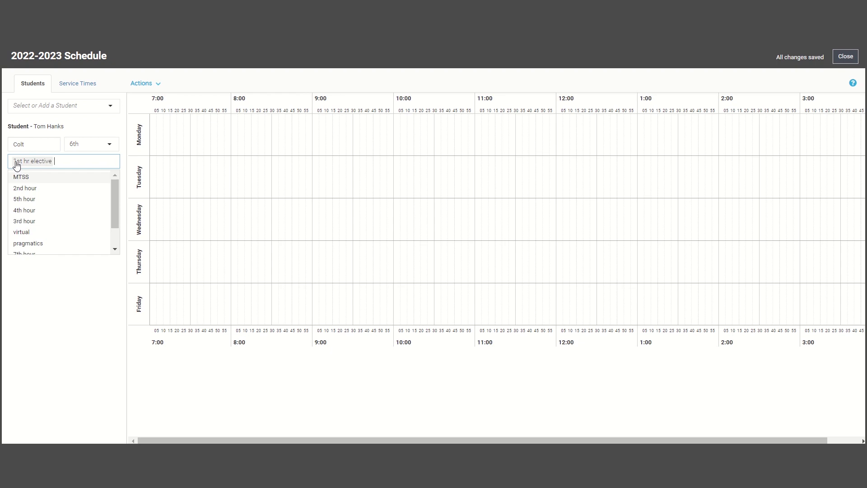
left_click(125, 160)
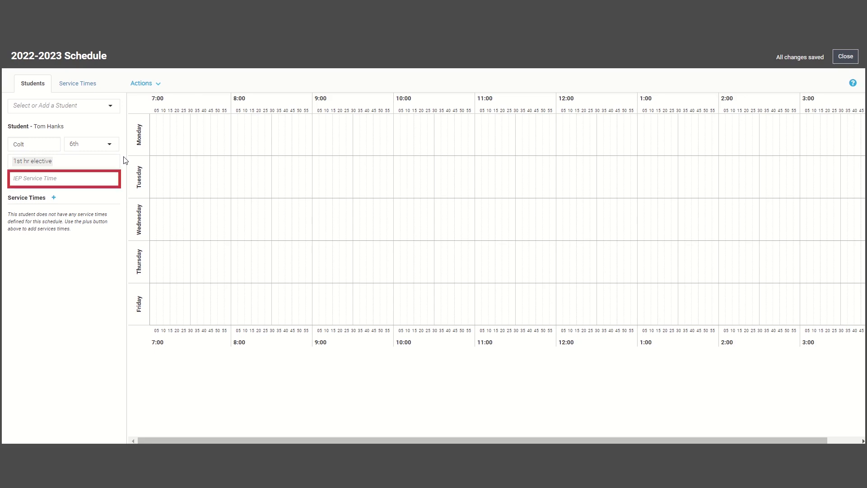
left_click(15, 178)
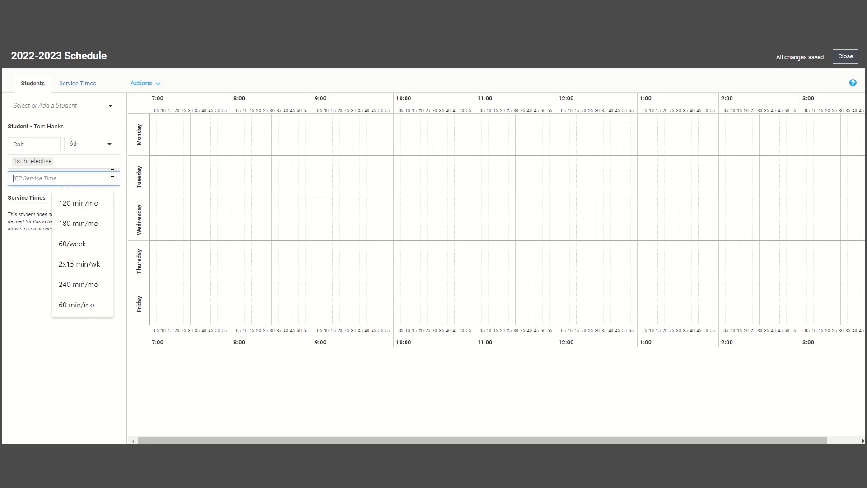
type("24")
left_click(69, 202)
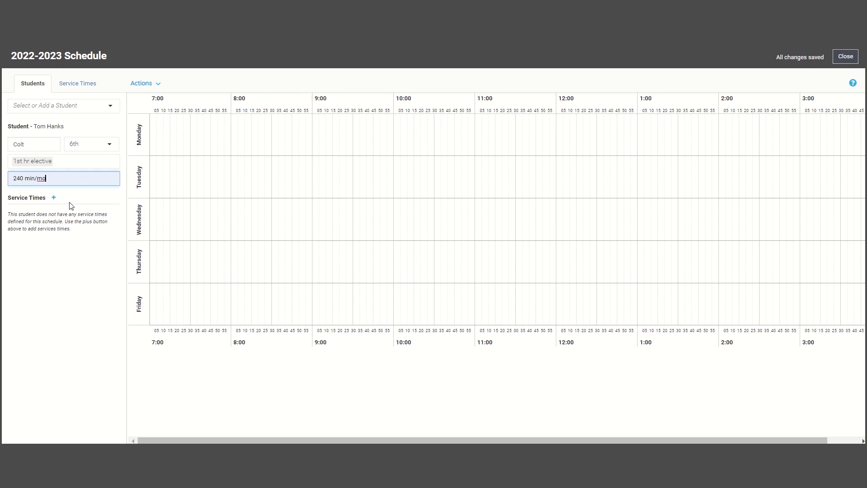
left_click(54, 198)
Give the new student three 20-minute language service times
left_click(53, 197)
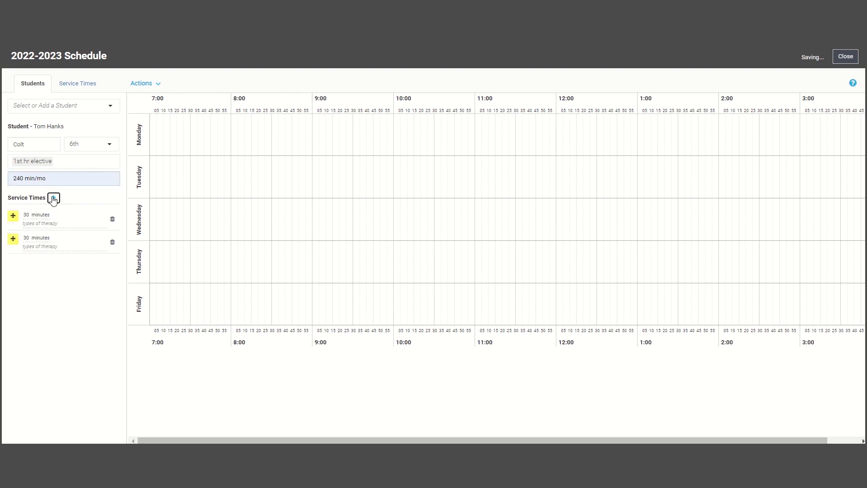
left_click(53, 198)
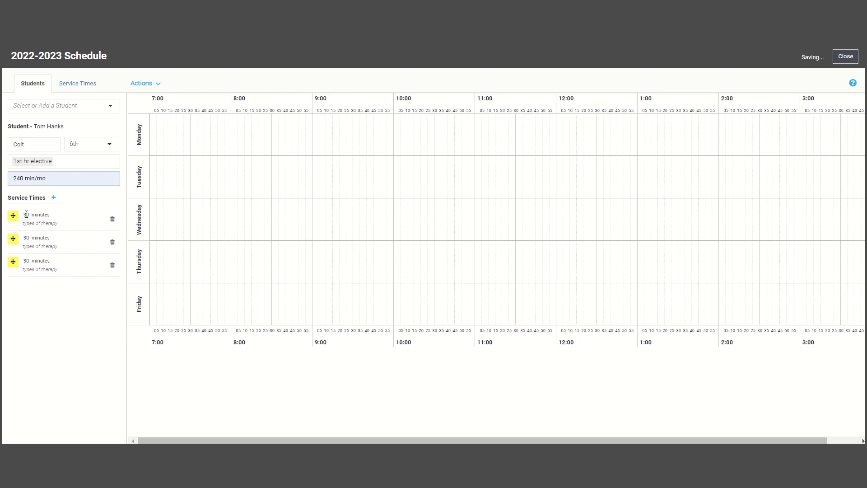
left_click_drag(27, 215, 10, 221)
type("2")
left_click(45, 223)
left_click(47, 249)
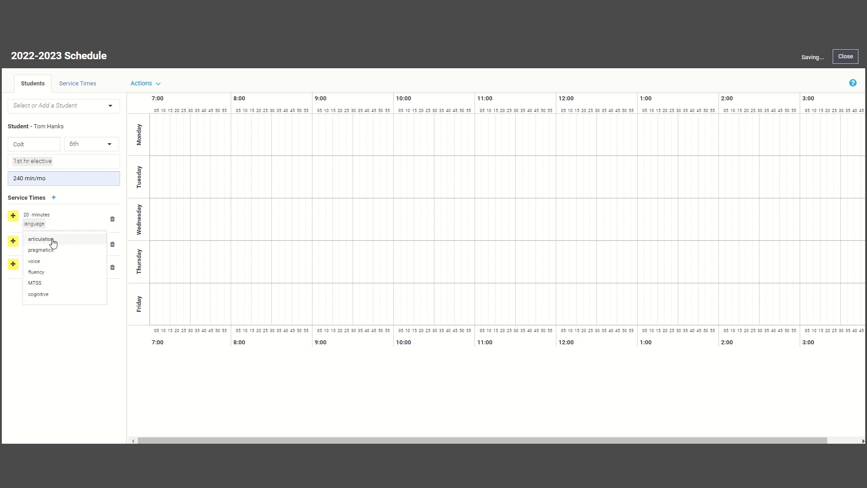
left_click(45, 249)
left_click(41, 274)
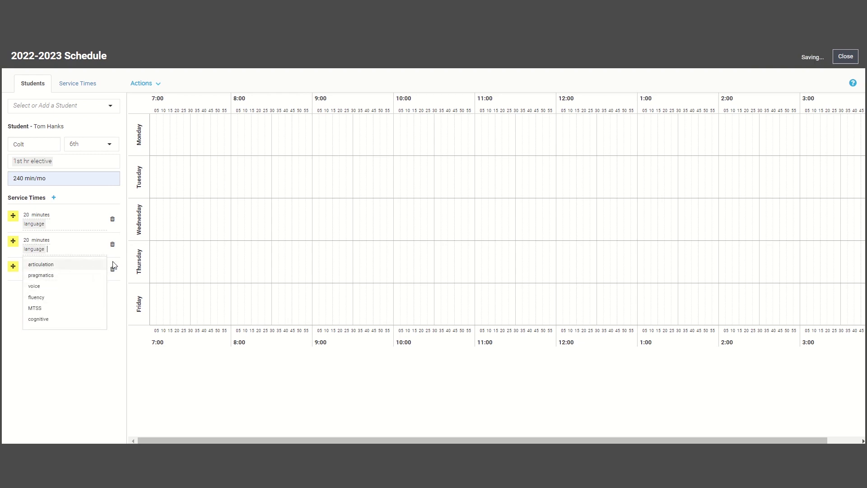
left_click(45, 274)
left_click(61, 297)
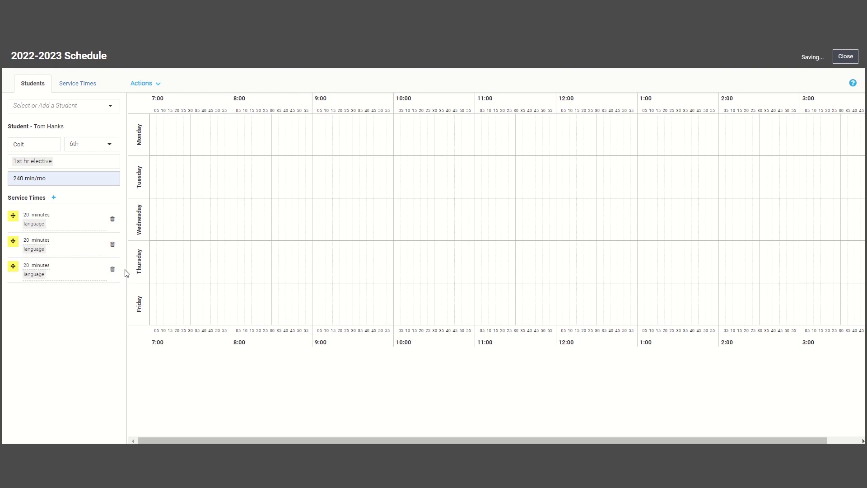
Add a 30-minute articulation service time to each of two other students
left_click(112, 110)
left_click(96, 131)
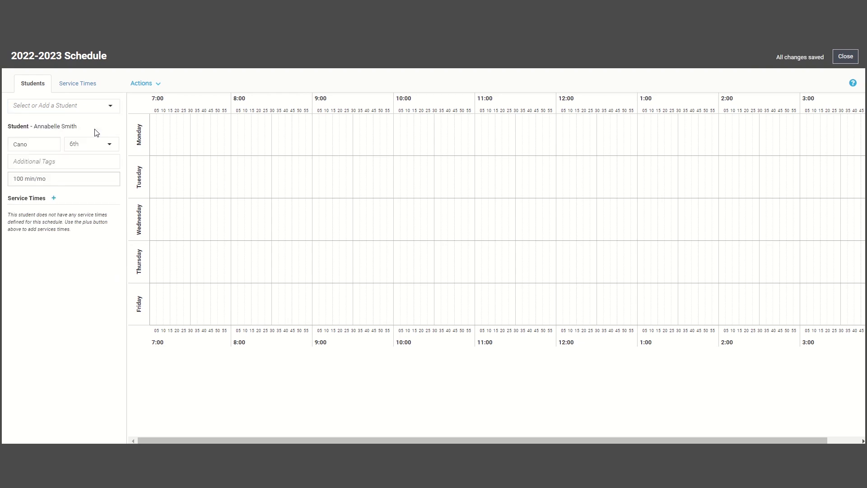
left_click(53, 198)
left_click(73, 107)
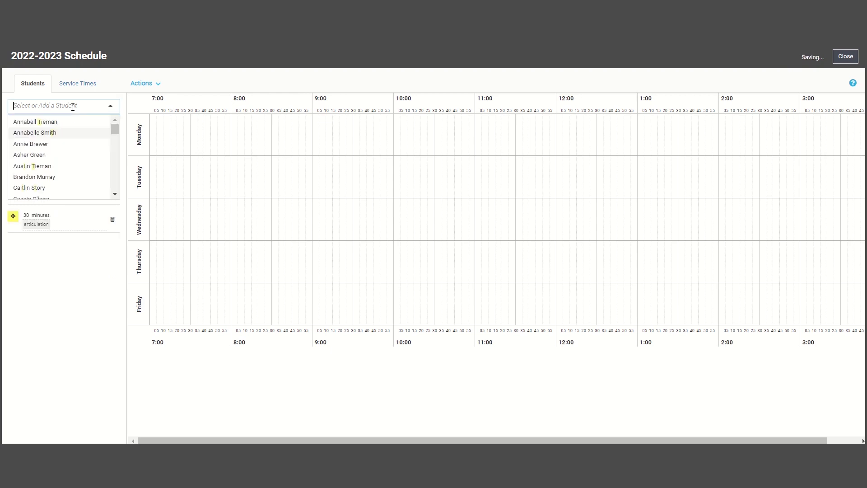
left_click(70, 145)
left_click(55, 198)
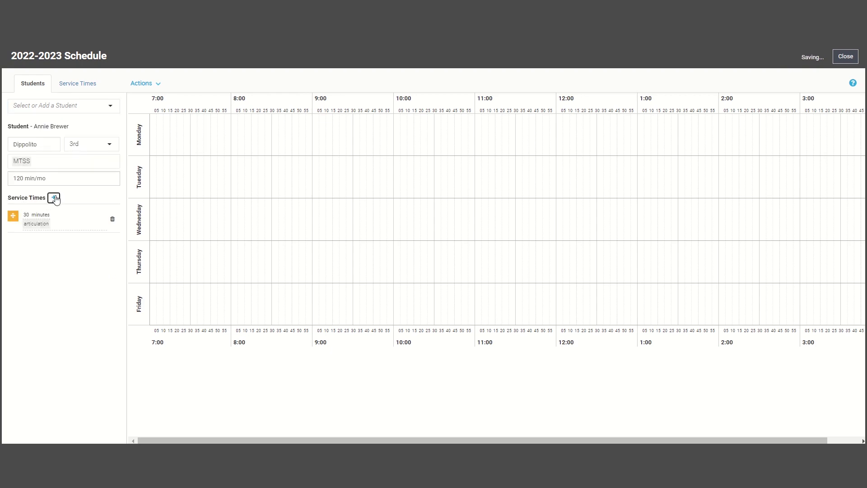
List all service times and place trial sessions on Monday and Wednesday at 8:00
left_click(103, 86)
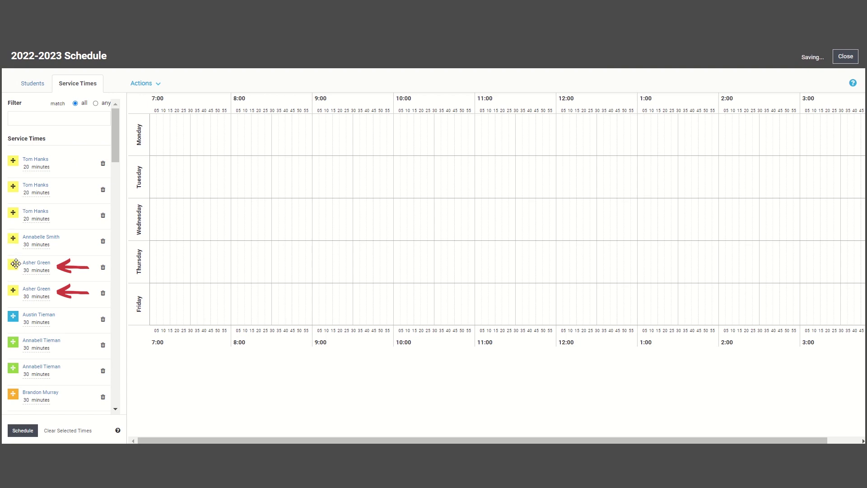
left_click_drag(13, 264, 234, 119)
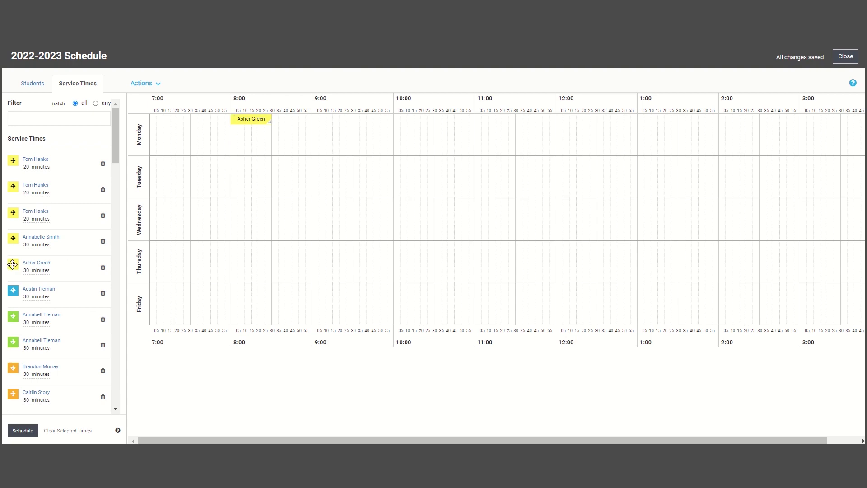
left_click_drag(13, 264, 235, 203)
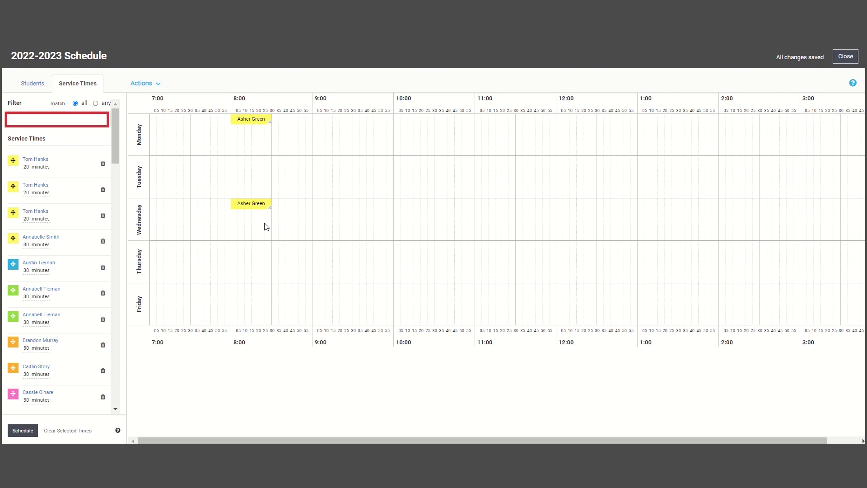
Remove both the Wednesday and Monday 8:00 sessions from the grid
left_click(258, 204)
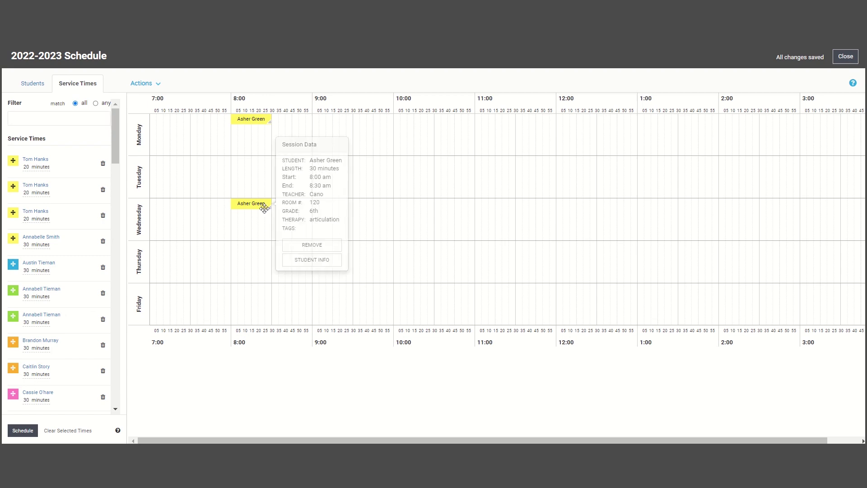
left_click(290, 245)
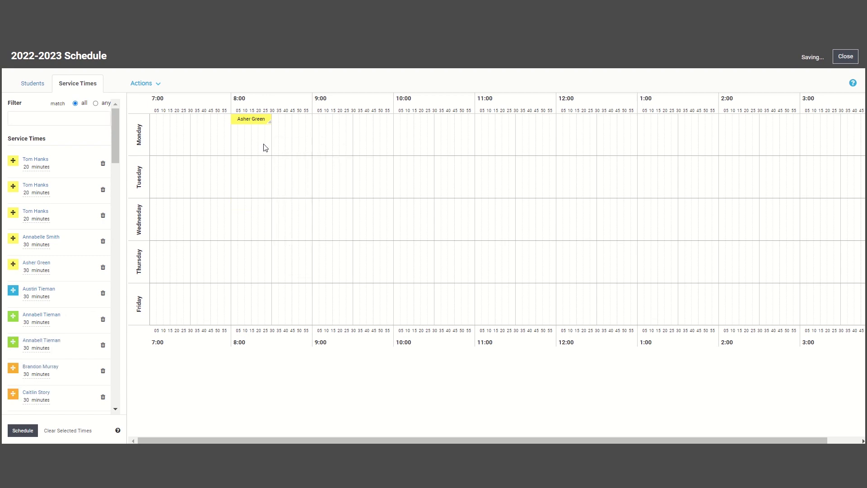
left_click(257, 120)
left_click(310, 161)
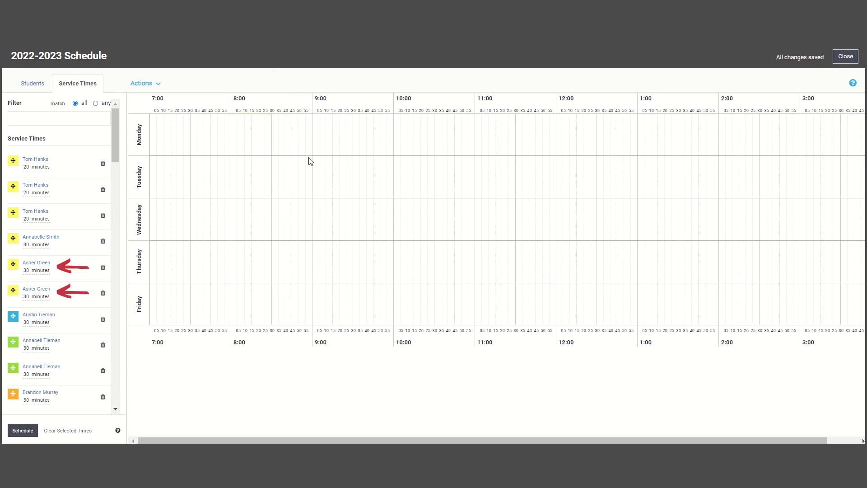
left_click(42, 113)
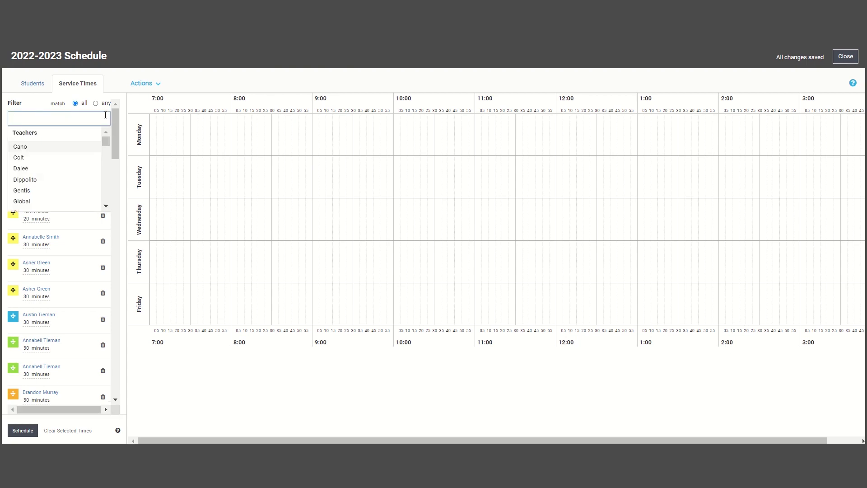
Filter service times to students of two teachers, matching either teacher
left_click_drag(107, 138, 107, 142)
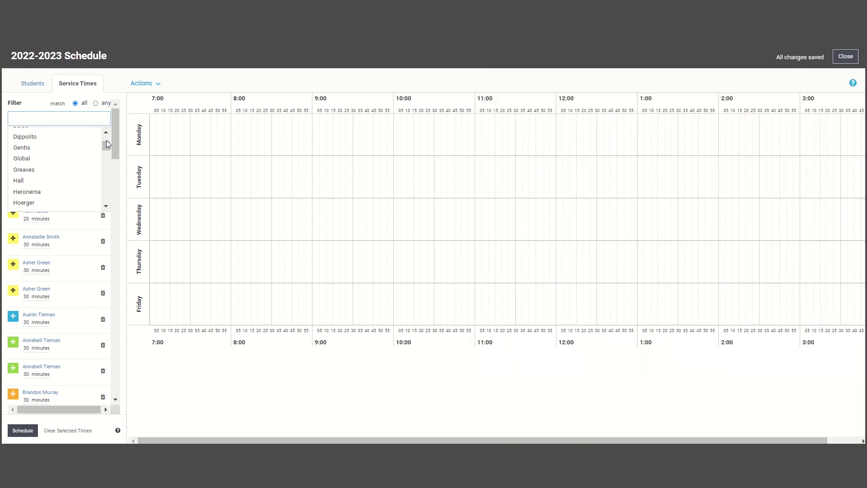
left_click(88, 147)
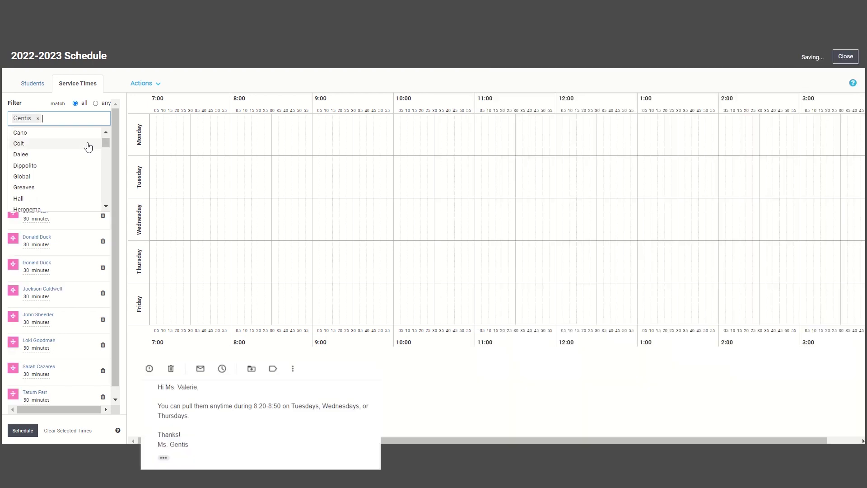
scroll(96, 150, "down", 1)
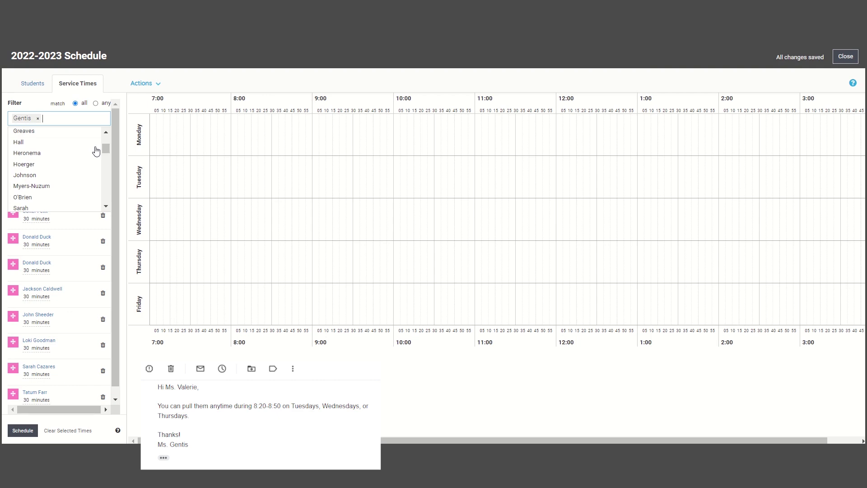
left_click(93, 175)
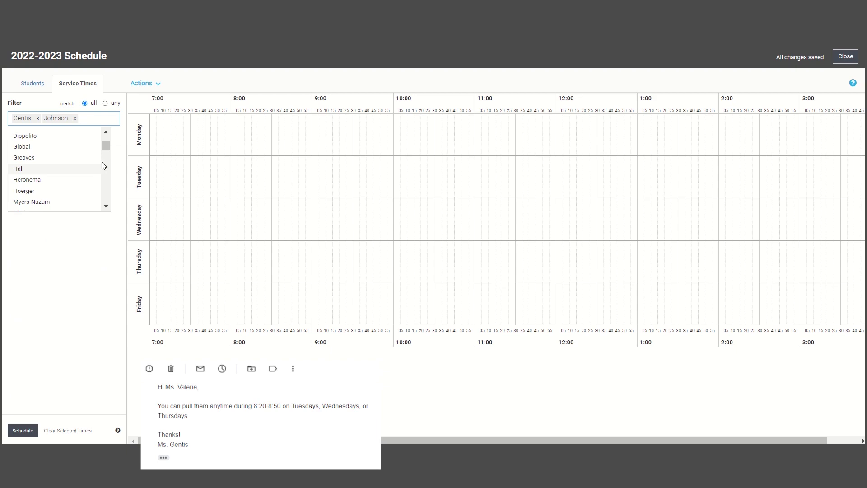
left_click(112, 104)
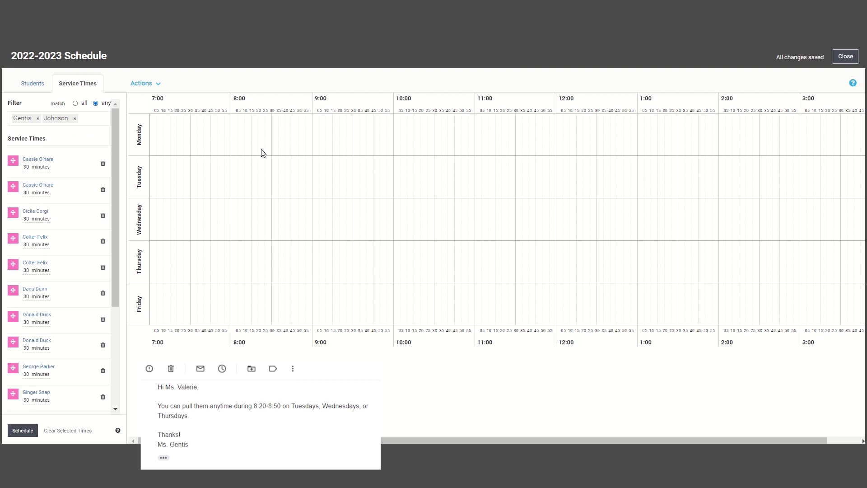
Auto-schedule the filtered students into Tuesday–Thursday 8:20–8:50
left_click_drag(262, 161, 295, 254)
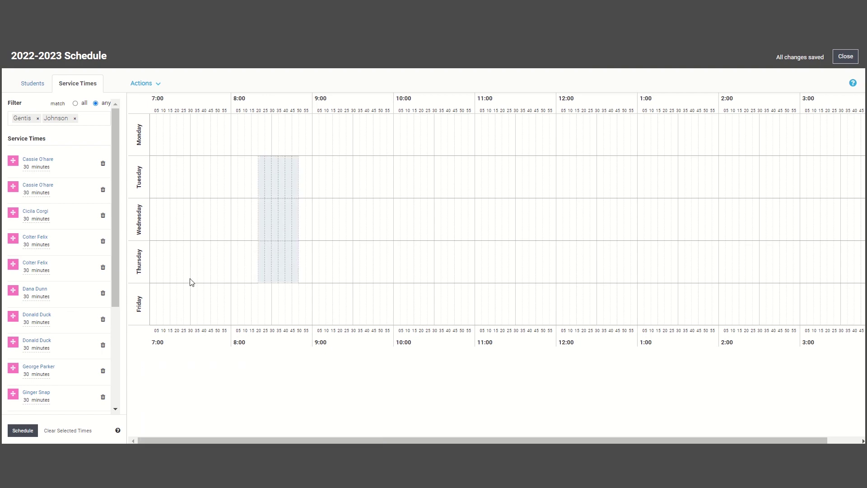
left_click(32, 432)
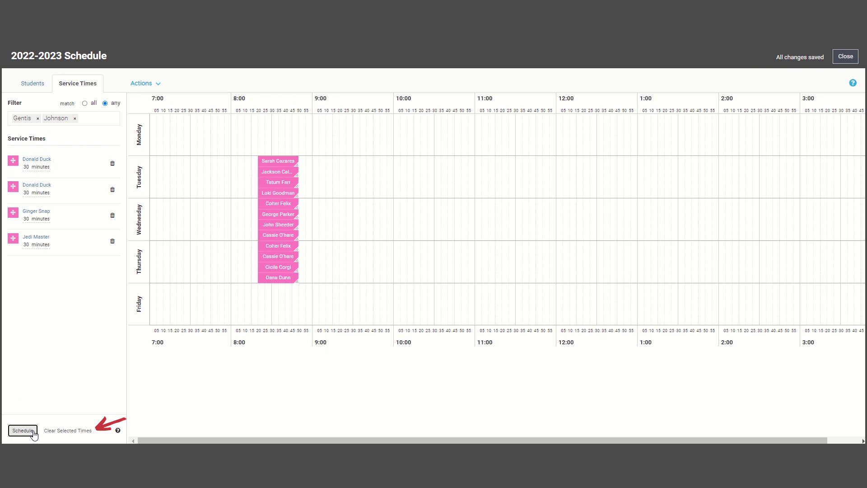
left_click(90, 116)
Filter to grade 2nd and auto-schedule its service times into the 9:00–9:30 slots
key("BackSpace")
key("BackSpace")
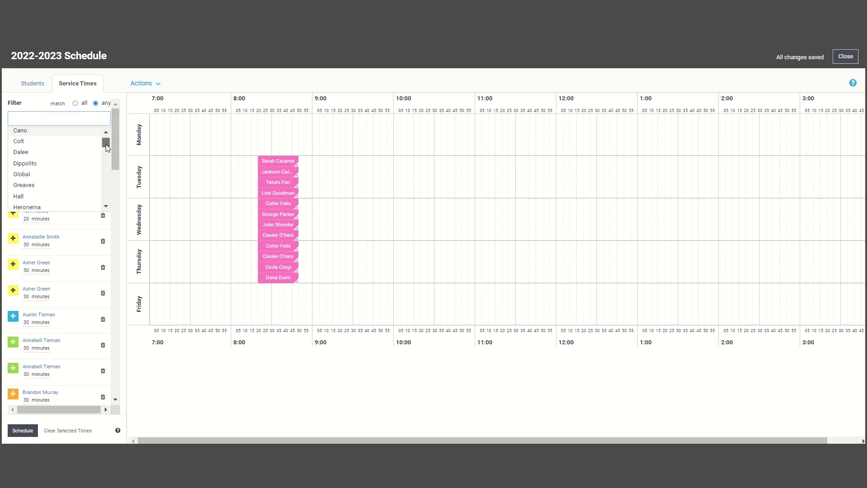
left_click_drag(106, 142, 110, 162)
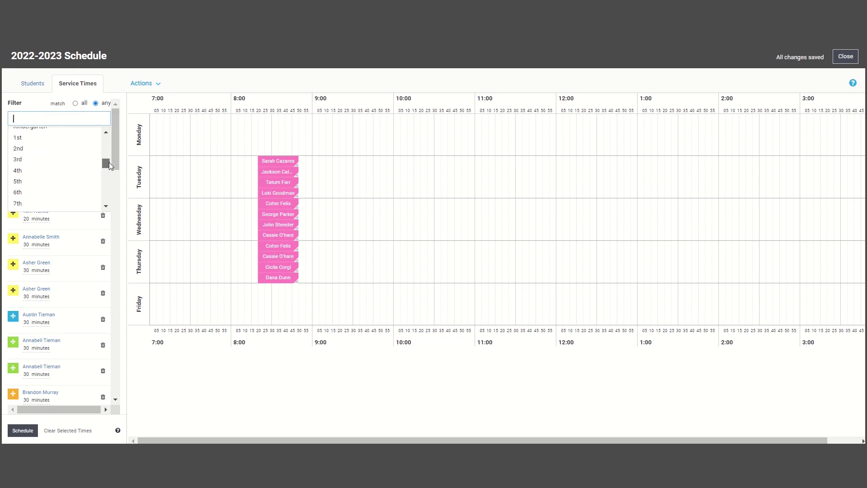
left_click(78, 152)
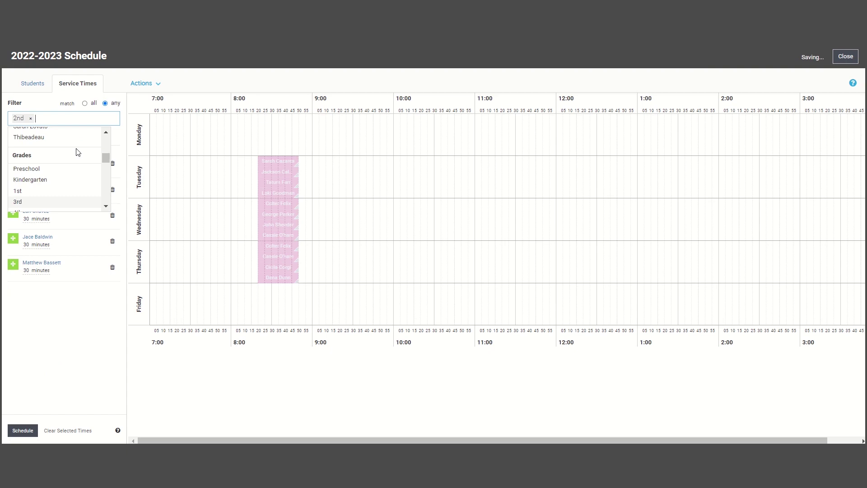
left_click(316, 140)
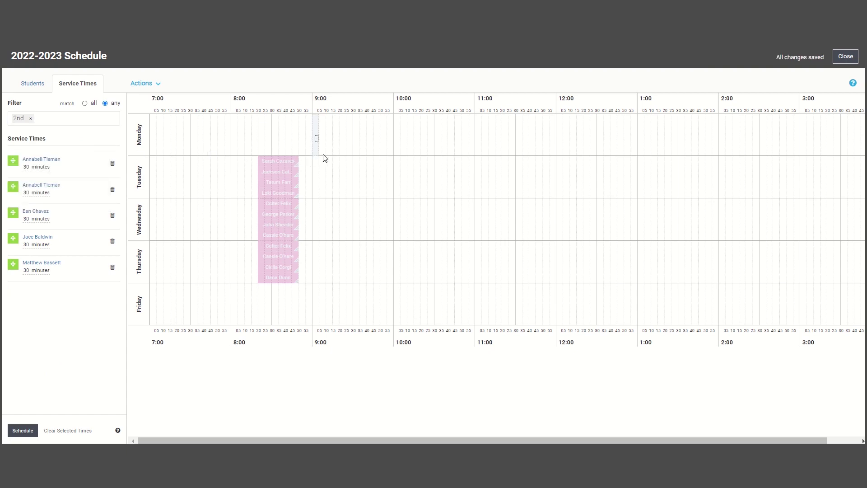
mouse_move(324, 158)
left_mouse_down()
mouse_move(337, 304)
mouse_move(349, 313)
left_mouse_up()
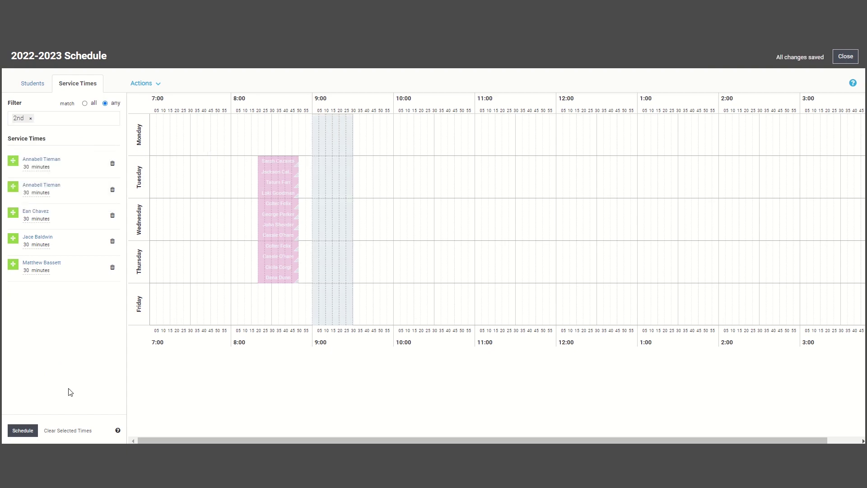
left_click(34, 432)
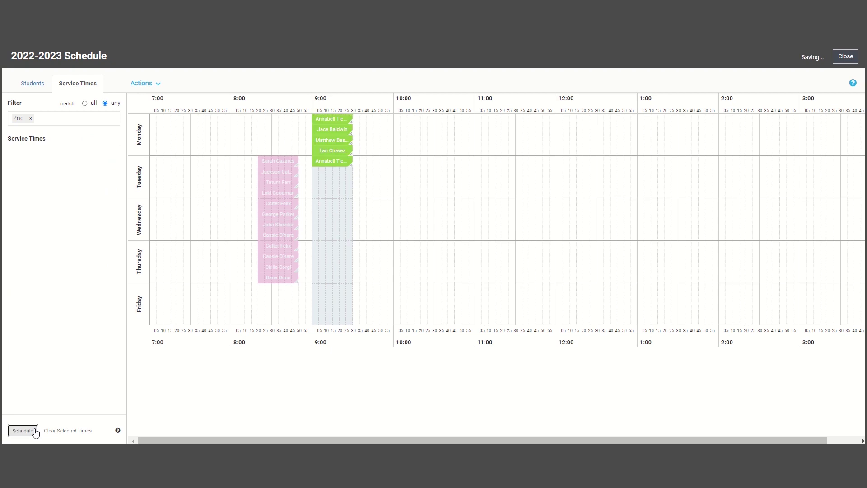
left_click(84, 432)
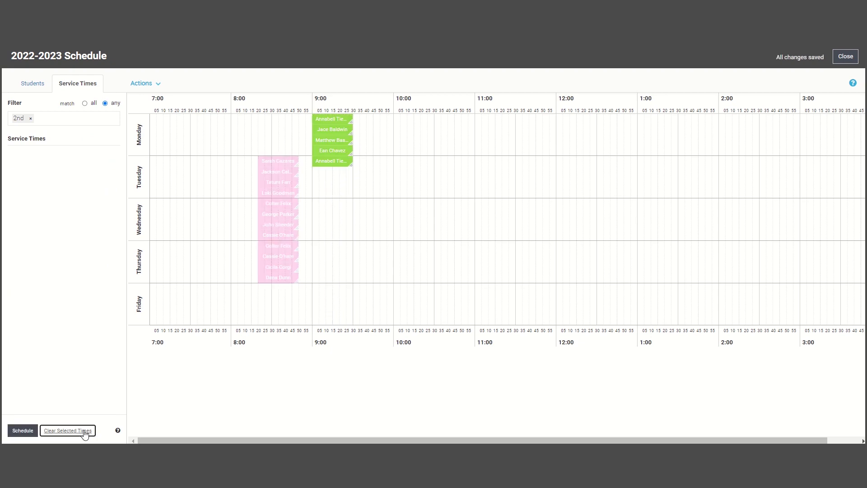
Filter to the 1st hr elective tag and auto-schedule its sessions into the 10:00–10:30 slots
left_click(83, 120)
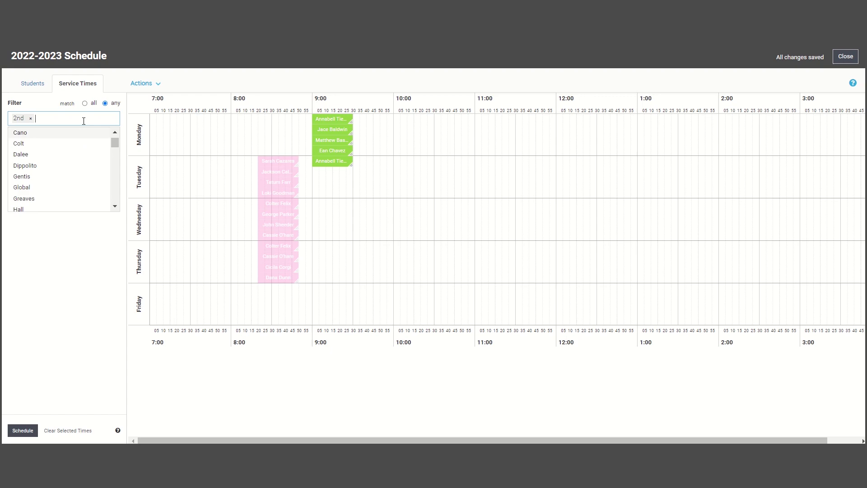
key("BackSpace")
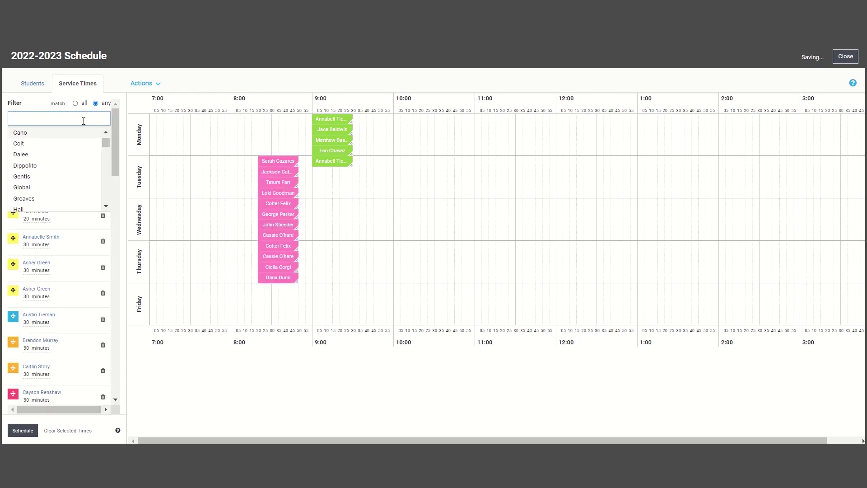
left_click_drag(107, 145, 108, 183)
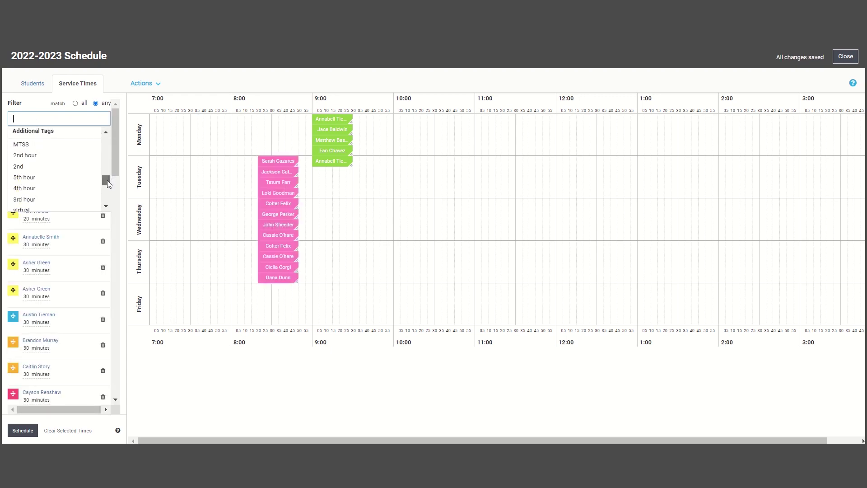
type("1st")
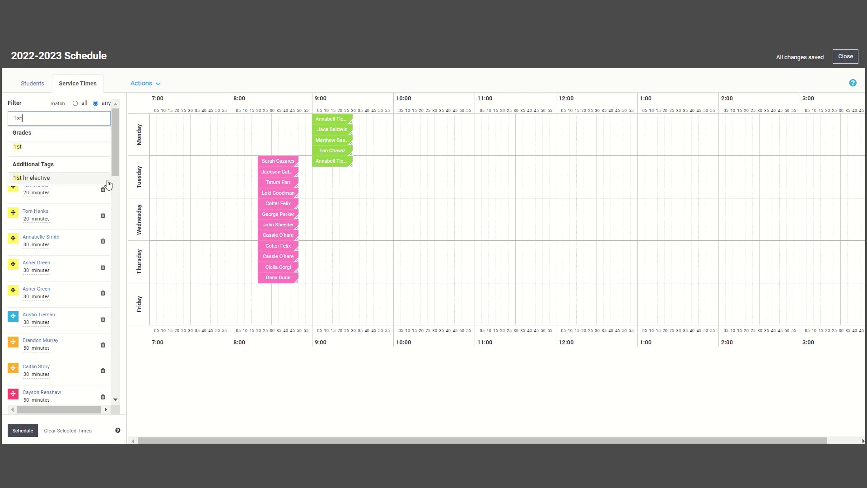
left_click(109, 179)
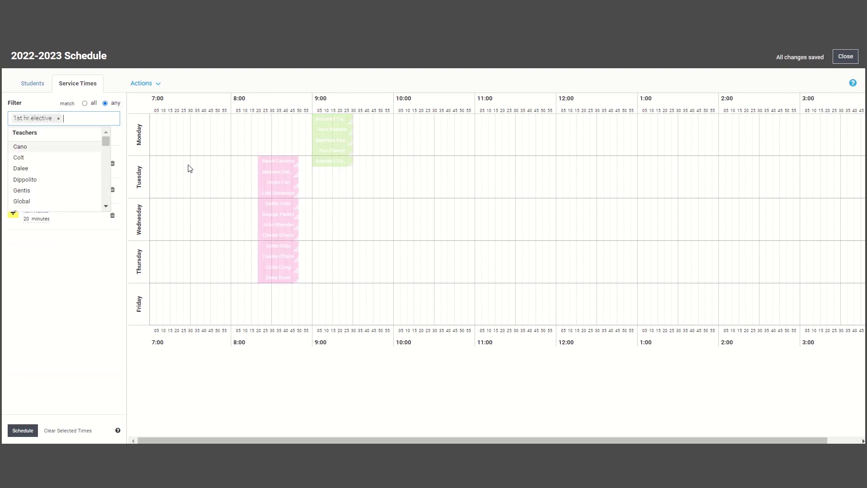
left_click_drag(398, 129, 433, 307)
left_click(18, 429)
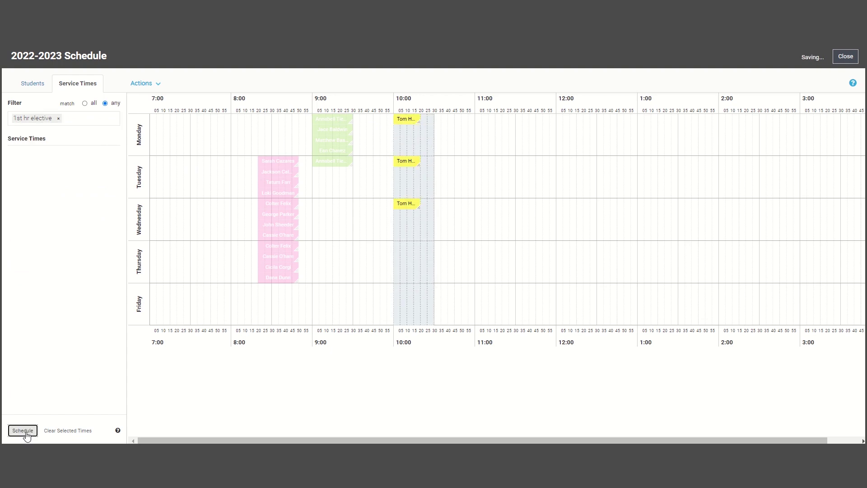
left_click(49, 433)
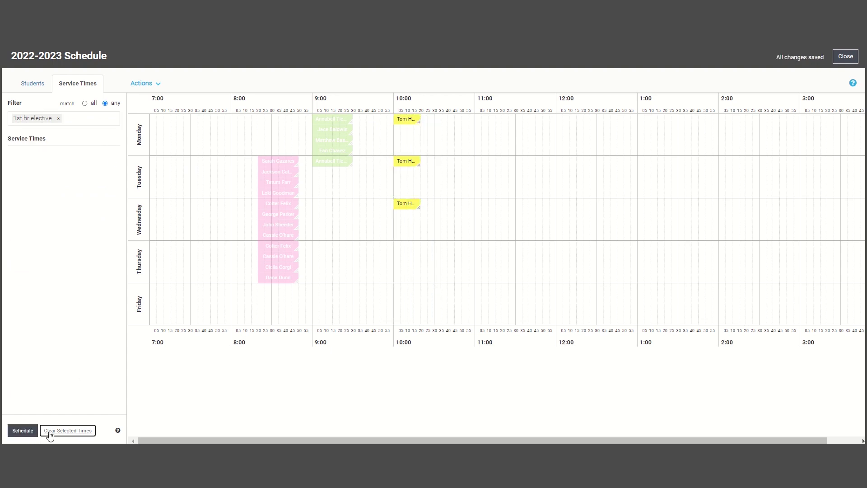
left_click(59, 118)
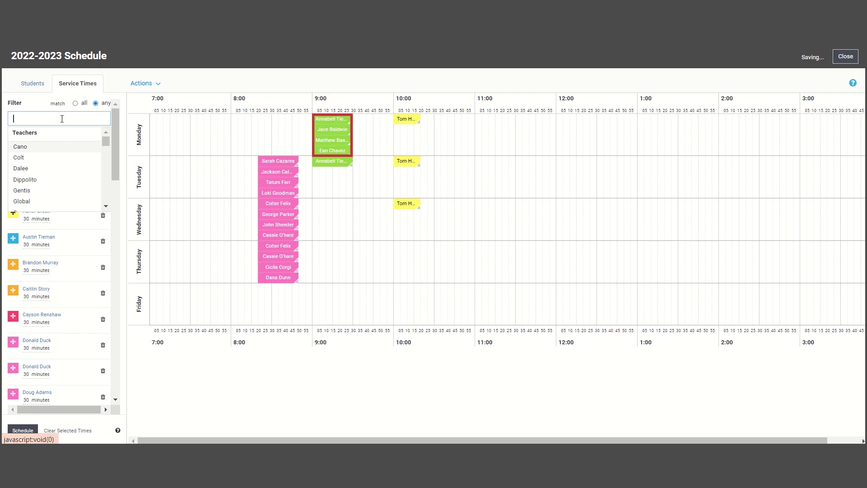
Move Tuesday's green 9:00 session into Monday, shift a Wednesday pink session to Tuesday, and shorten another
left_click_drag(327, 162, 328, 151)
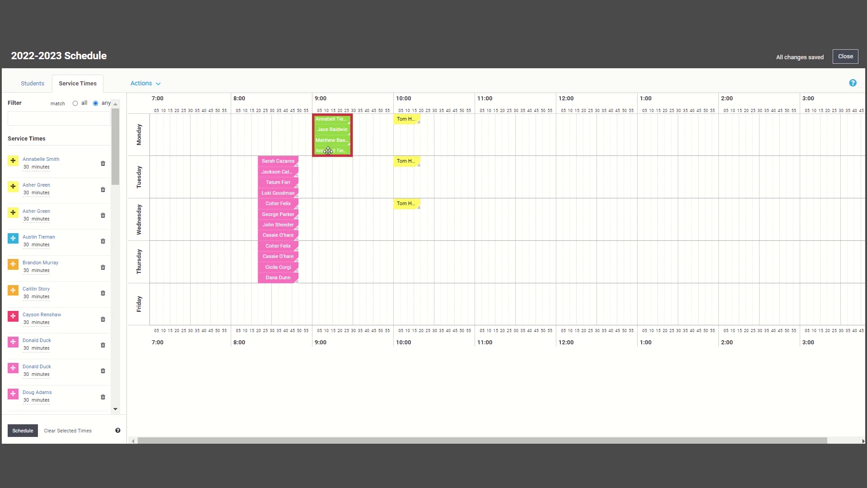
left_click(328, 151)
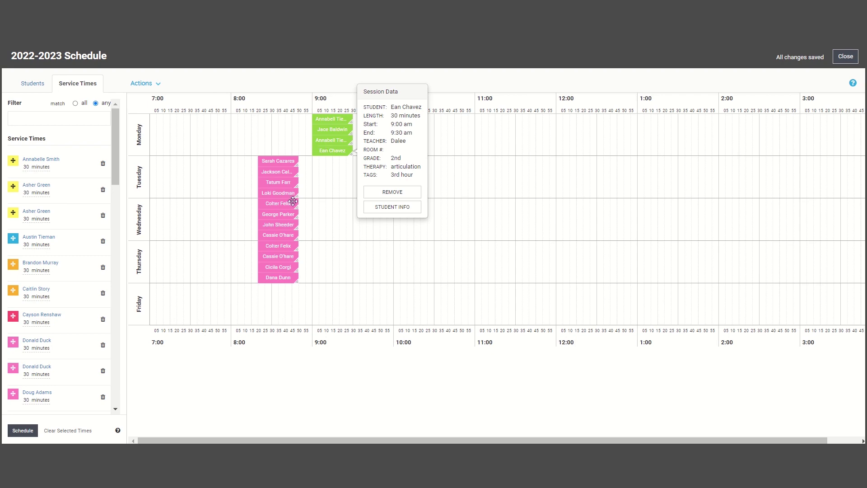
left_click_drag(282, 207, 283, 186)
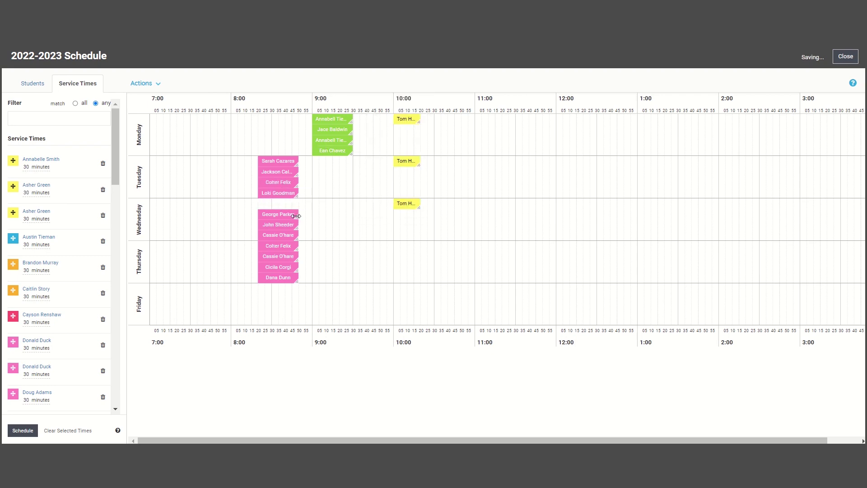
left_click_drag(296, 216, 272, 216)
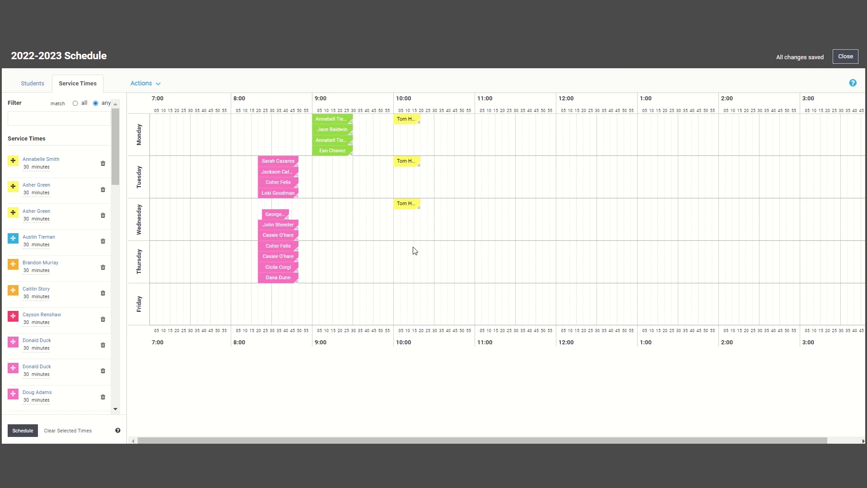
left_click(436, 248)
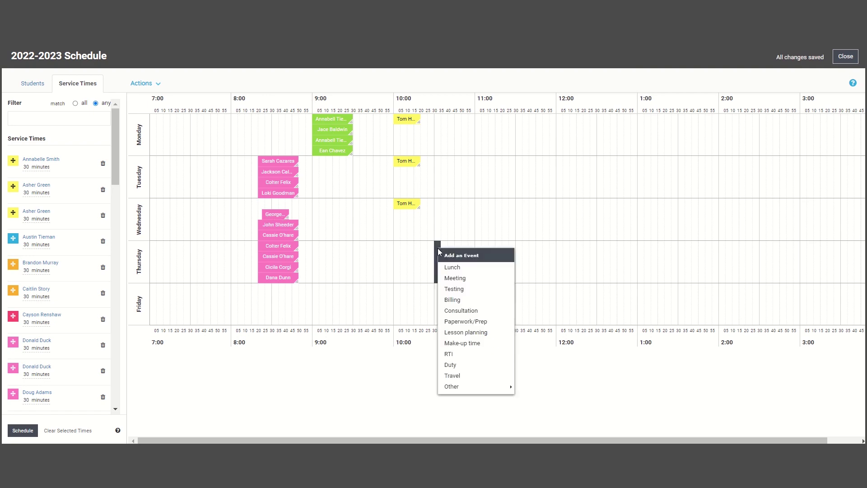
Add a Testing event at Thursday 10:30–11:00 and review the calendar details without changing them
left_click(450, 289)
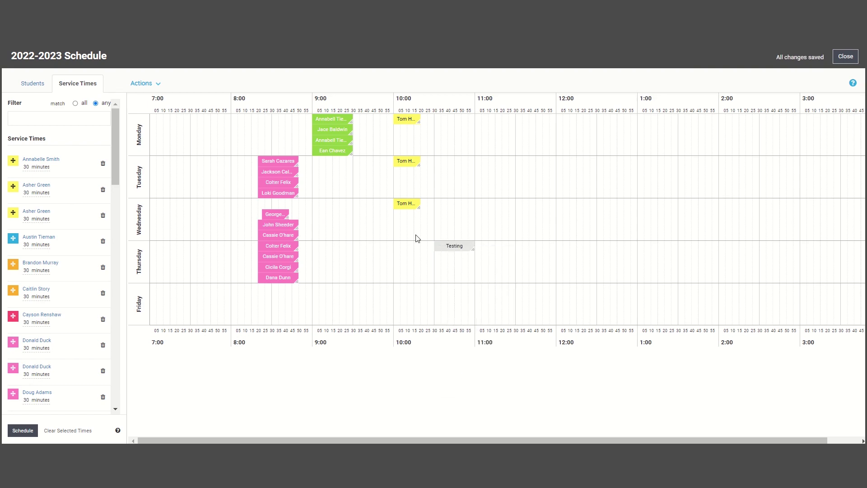
left_click(157, 83)
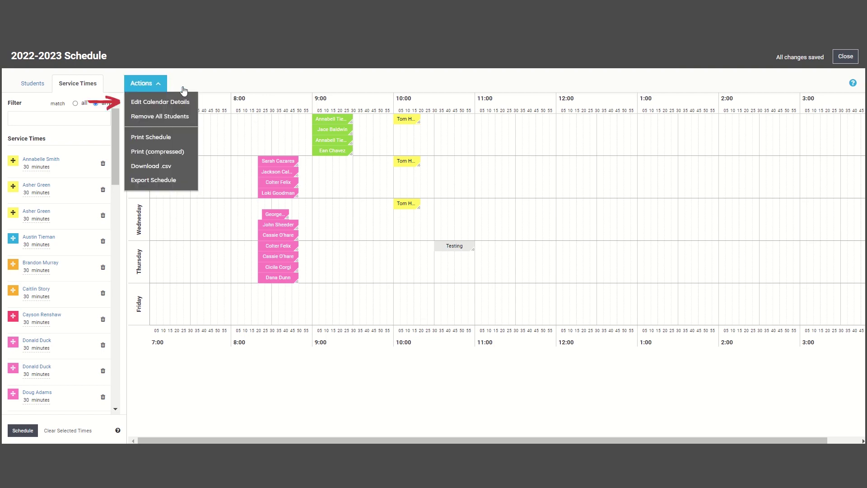
left_click(197, 102)
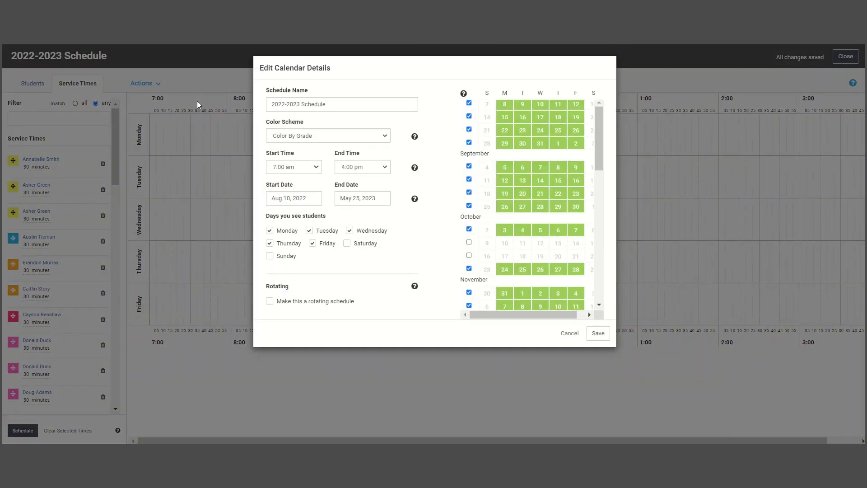
left_click_drag(232, 110, 223, 111)
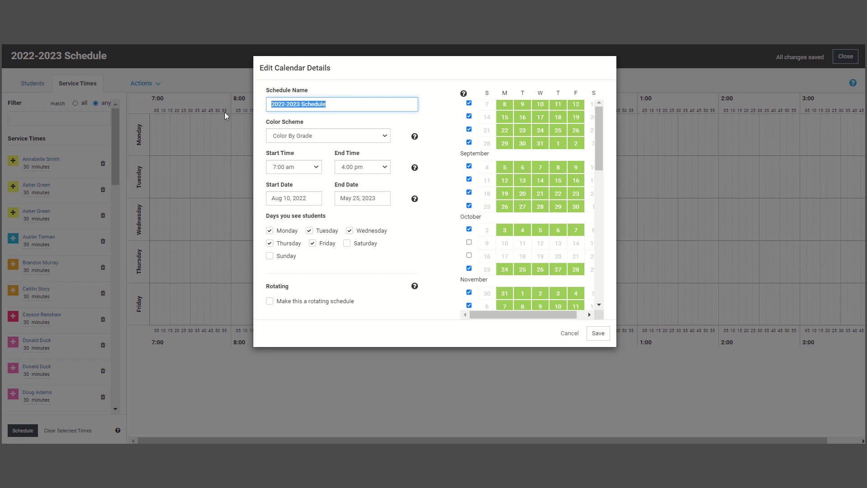
left_click(573, 335)
left_click(163, 90)
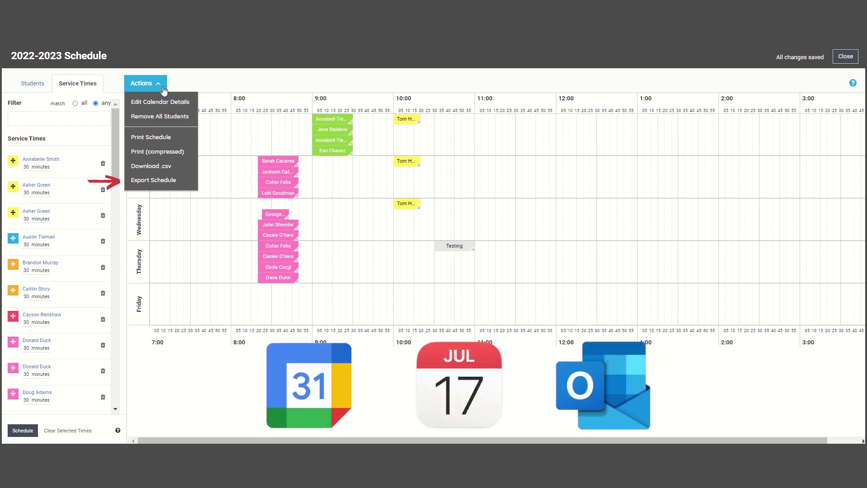
Close the schedule editor, check the 9:00 session on the August 1 agenda, and start a new schedule
left_click(164, 91)
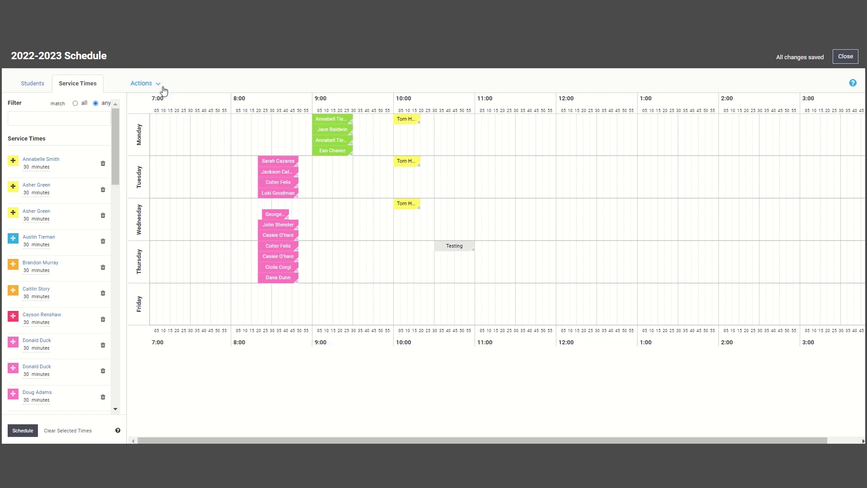
left_click(847, 58)
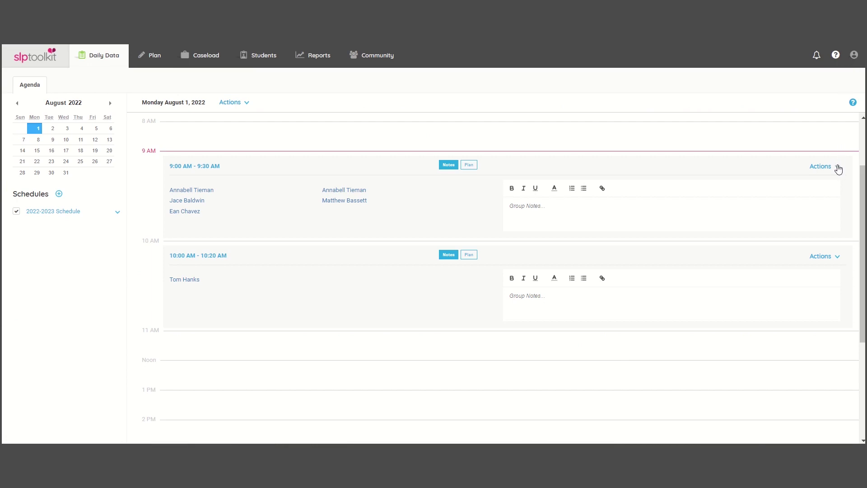
left_click(837, 168)
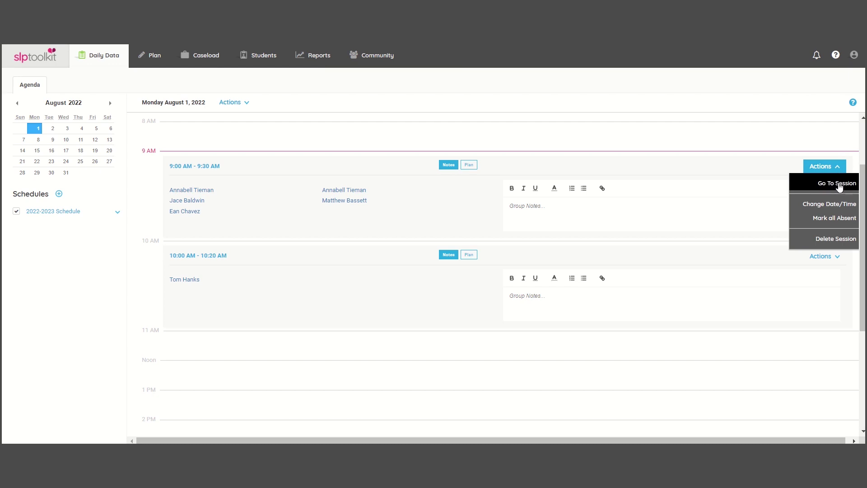
left_click(855, 169)
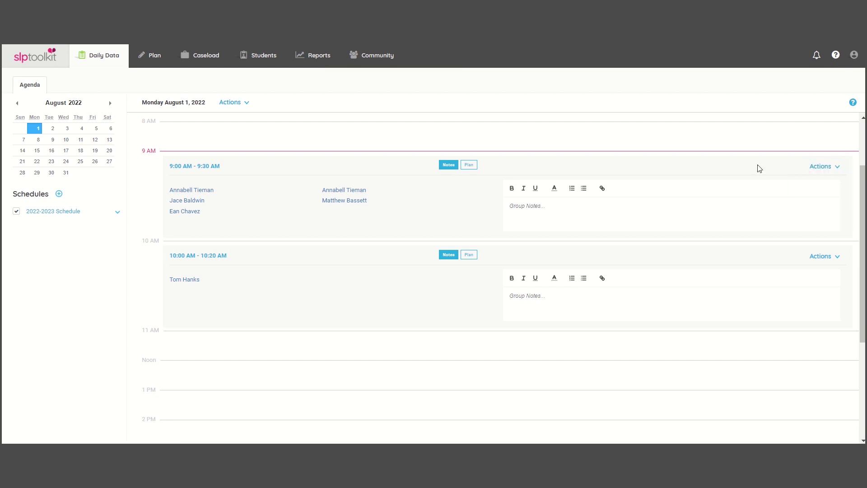
left_click(59, 194)
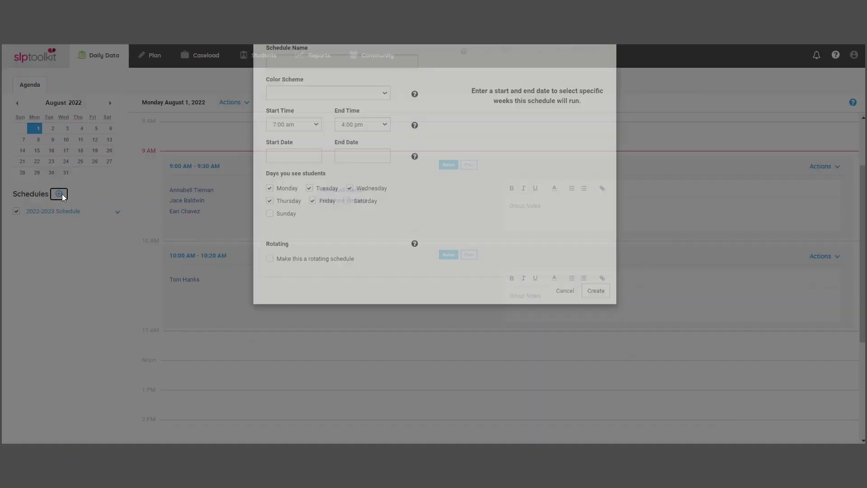